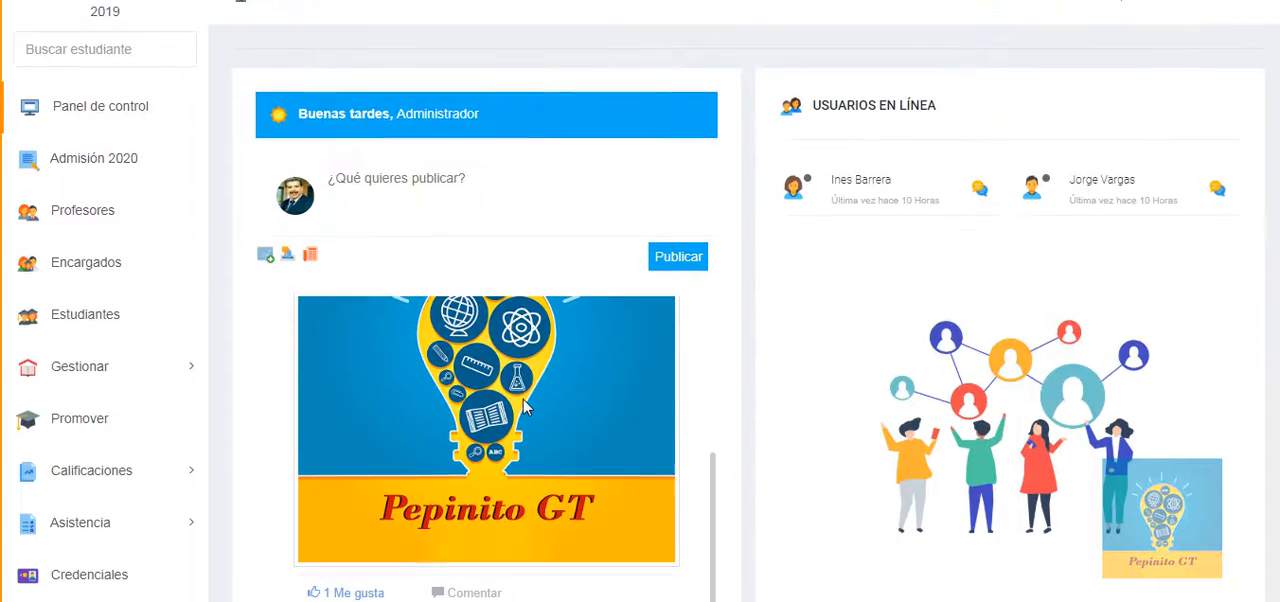
# Step: Examine the dashboard's posts, survey, statistics, news and events, and the Asistencia, Calificaciones and Gestionar submenus
pyautogui.scroll(-5, 568, 417)
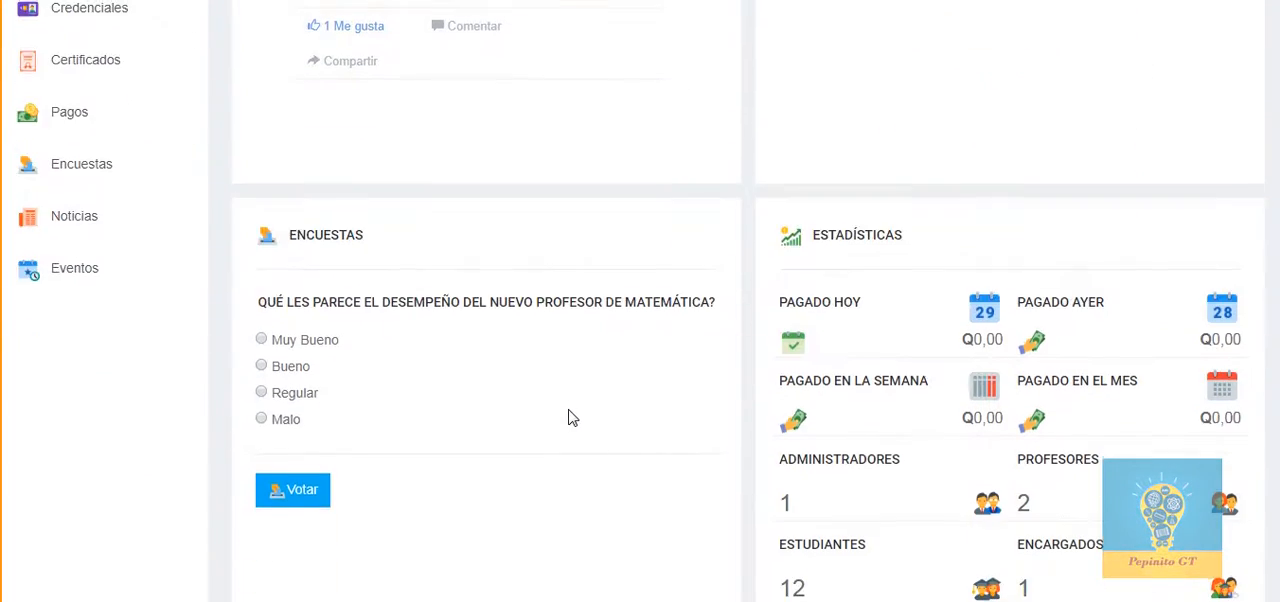
pyautogui.scroll(-2, 568, 417)
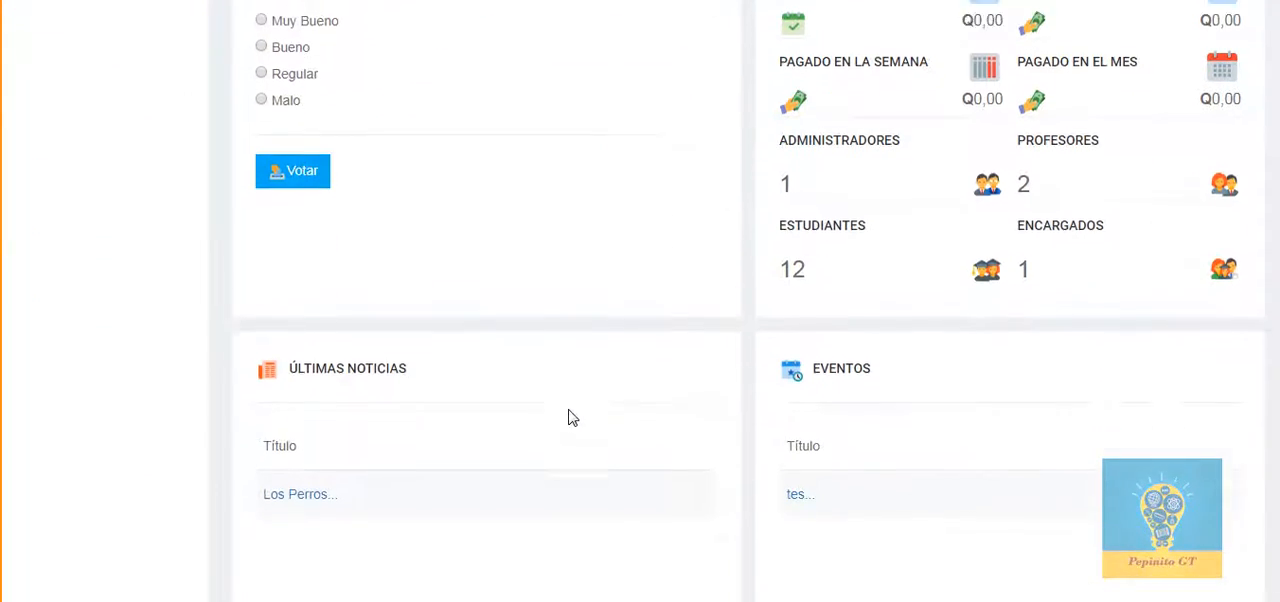
pyautogui.scroll(5, 568, 417)
pyautogui.scroll(2, 108, 356)
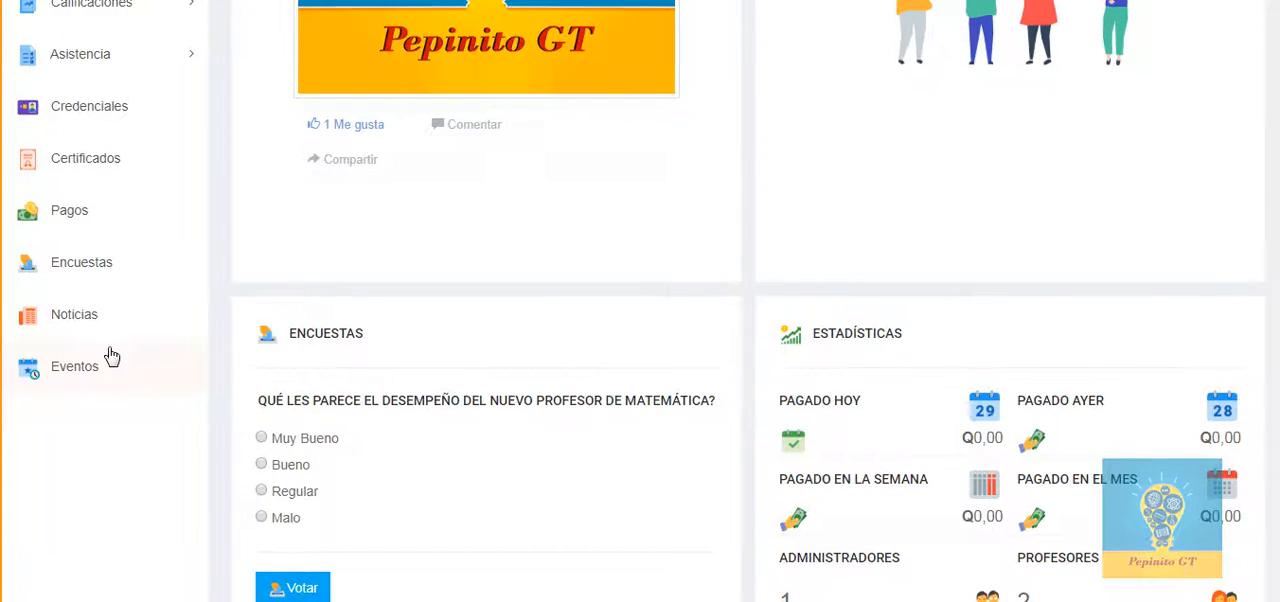
pyautogui.click(163, 152)
pyautogui.scroll(2, 171, 250)
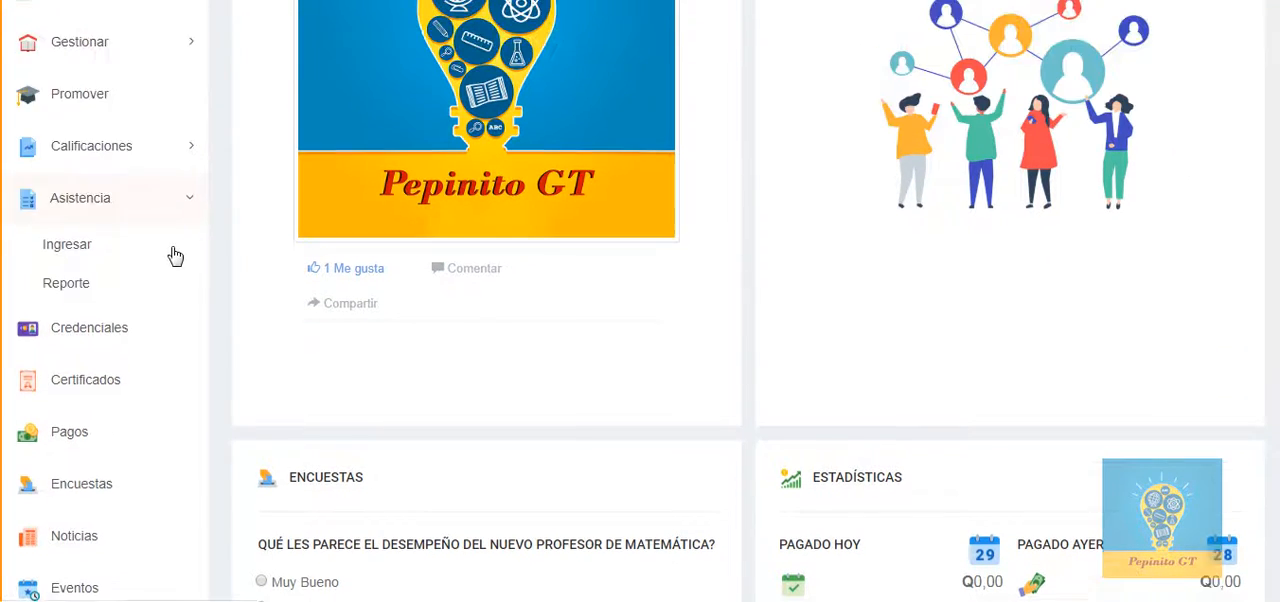
pyautogui.click(157, 287)
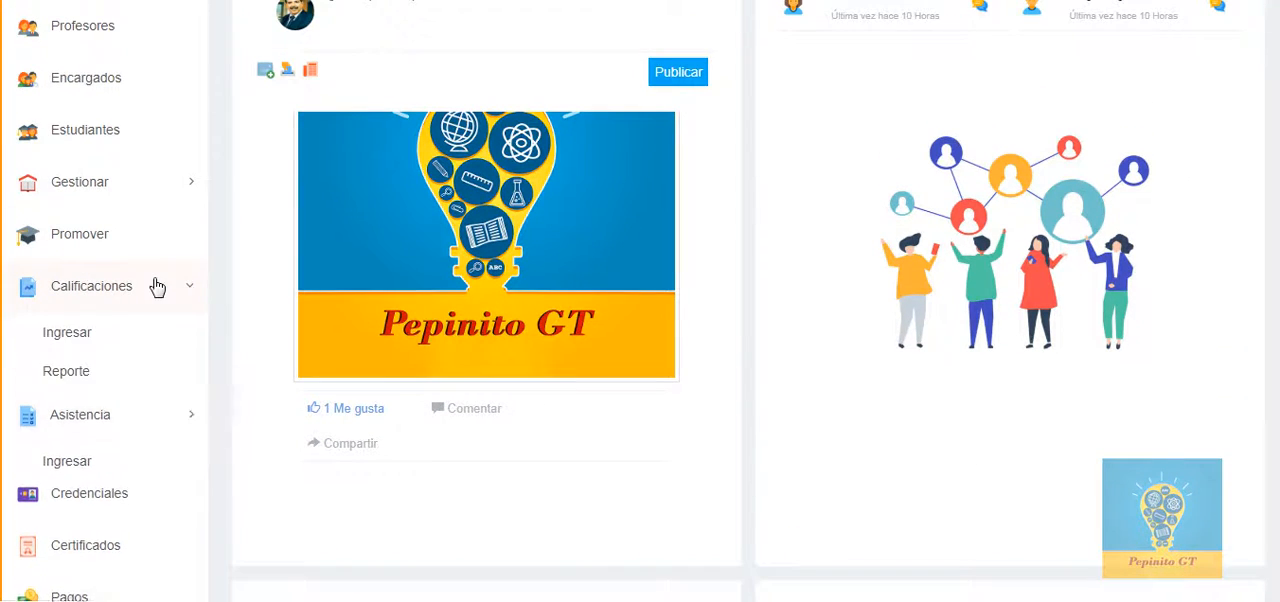
pyautogui.click(183, 188)
pyautogui.scroll(2, 170, 245)
pyautogui.scroll(1, 172, 248)
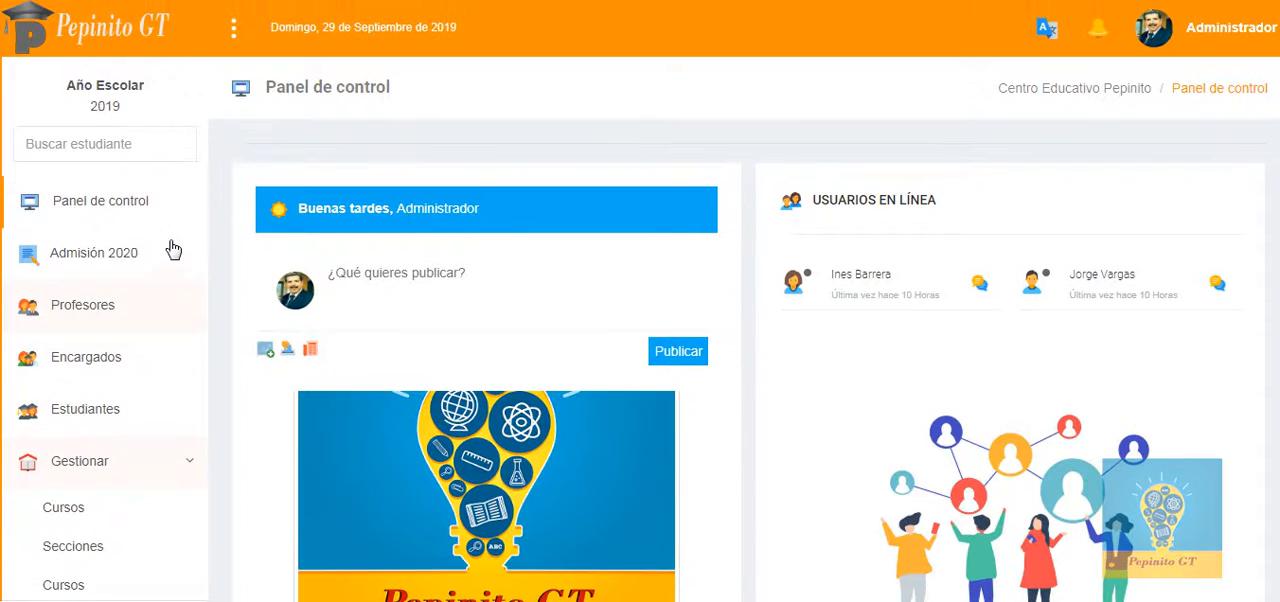
# Step: Check the notifications and review the options in the administrator account menu
pyautogui.click(1097, 32)
pyautogui.click(1260, 34)
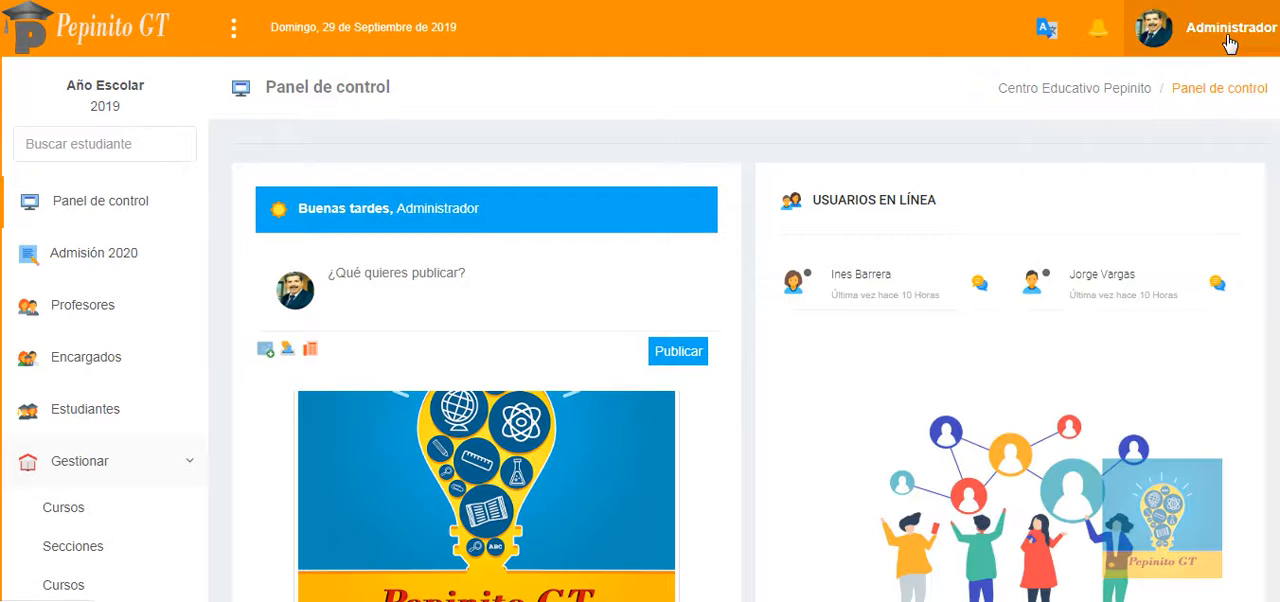
pyautogui.click(1228, 42)
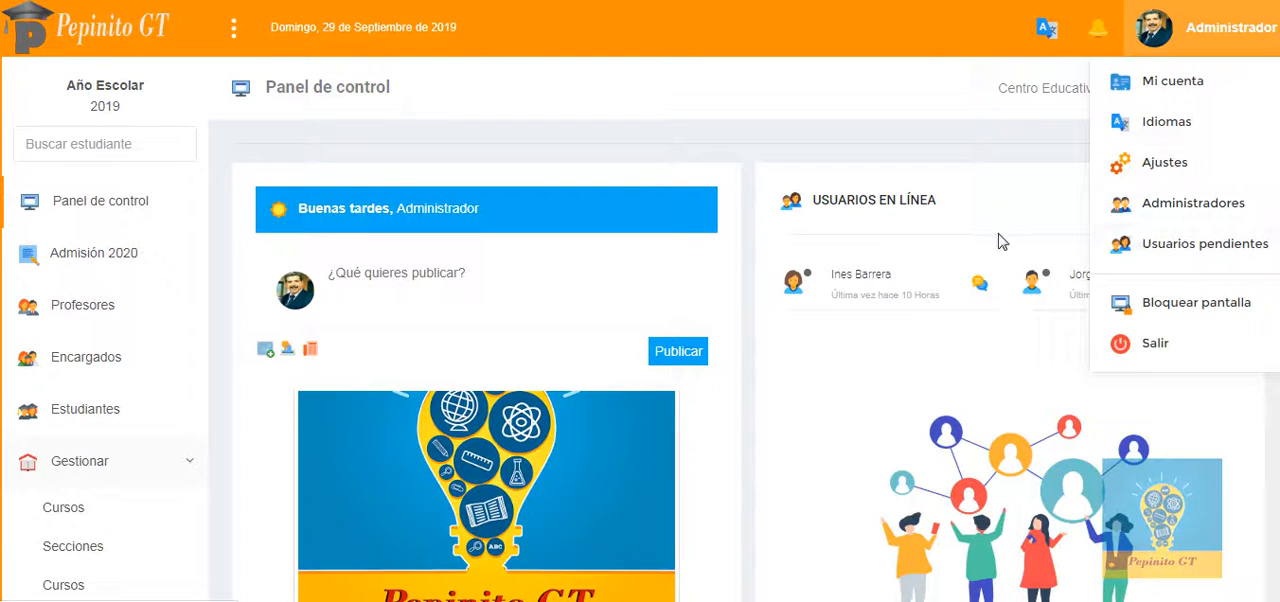
pyautogui.click(605, 150)
# Step: Open the Pagos section and look over its payment summaries and payment list
pyautogui.scroll(-5, 160, 260)
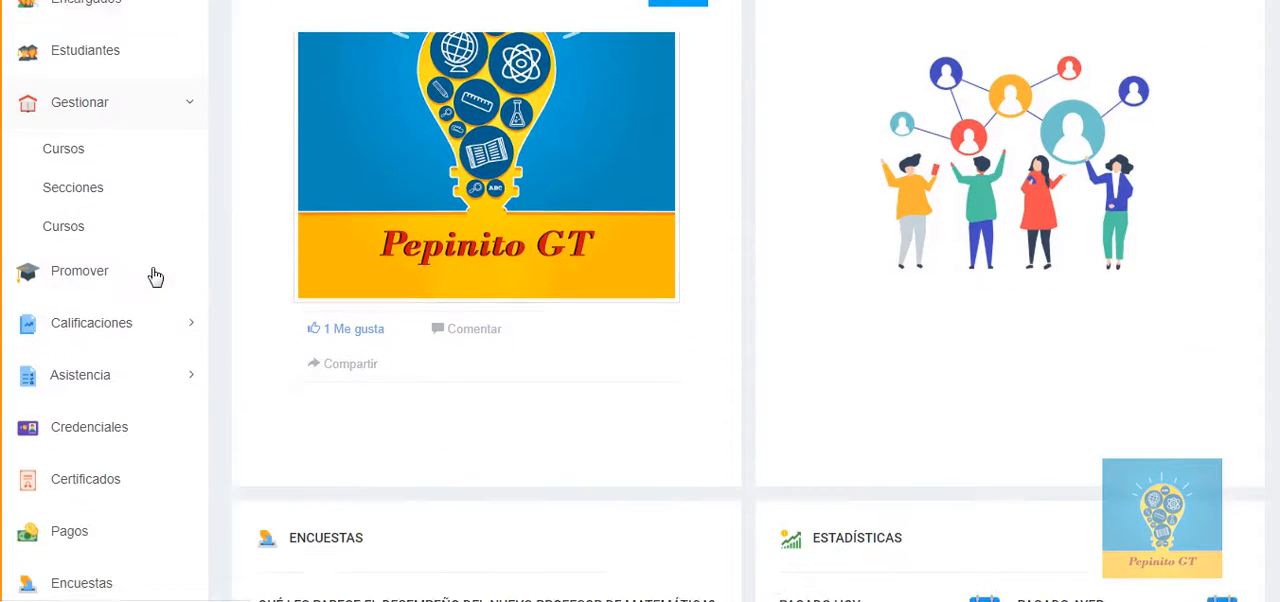
pyautogui.click(88, 426)
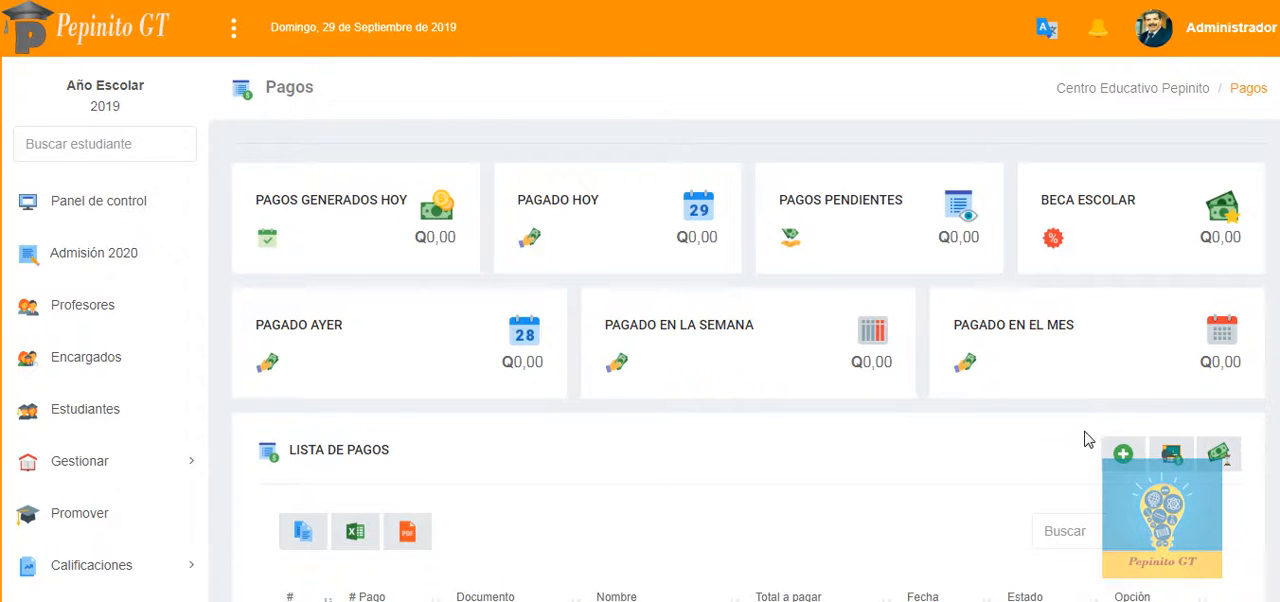
pyautogui.scroll(-3, 1005, 415)
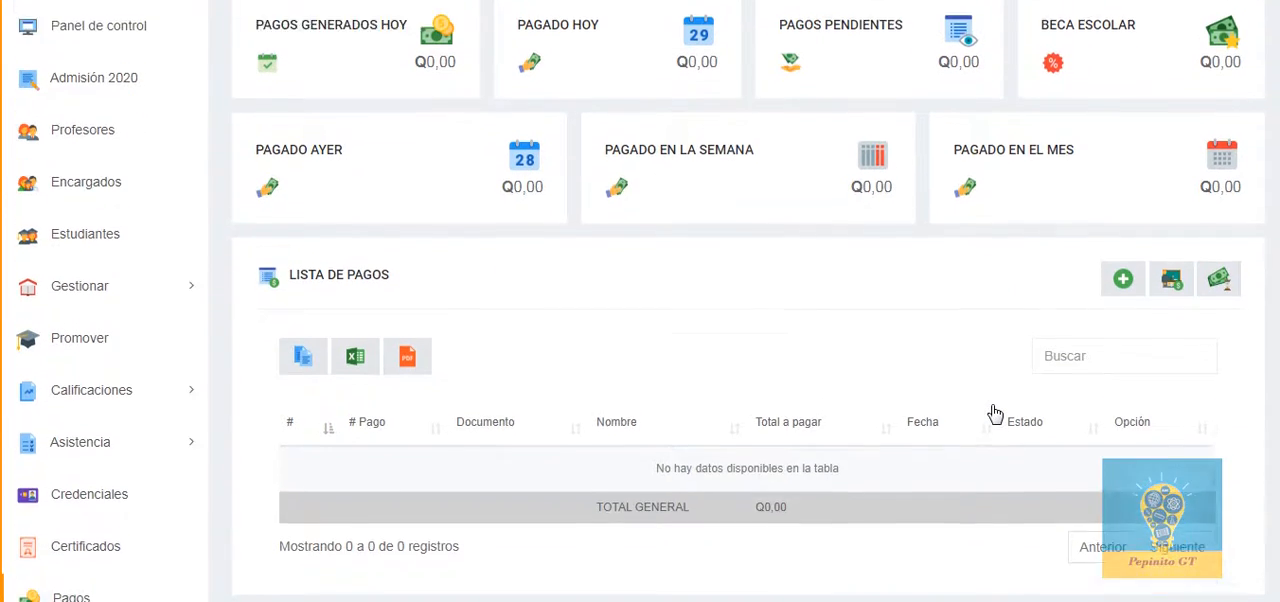
pyautogui.scroll(1, 996, 412)
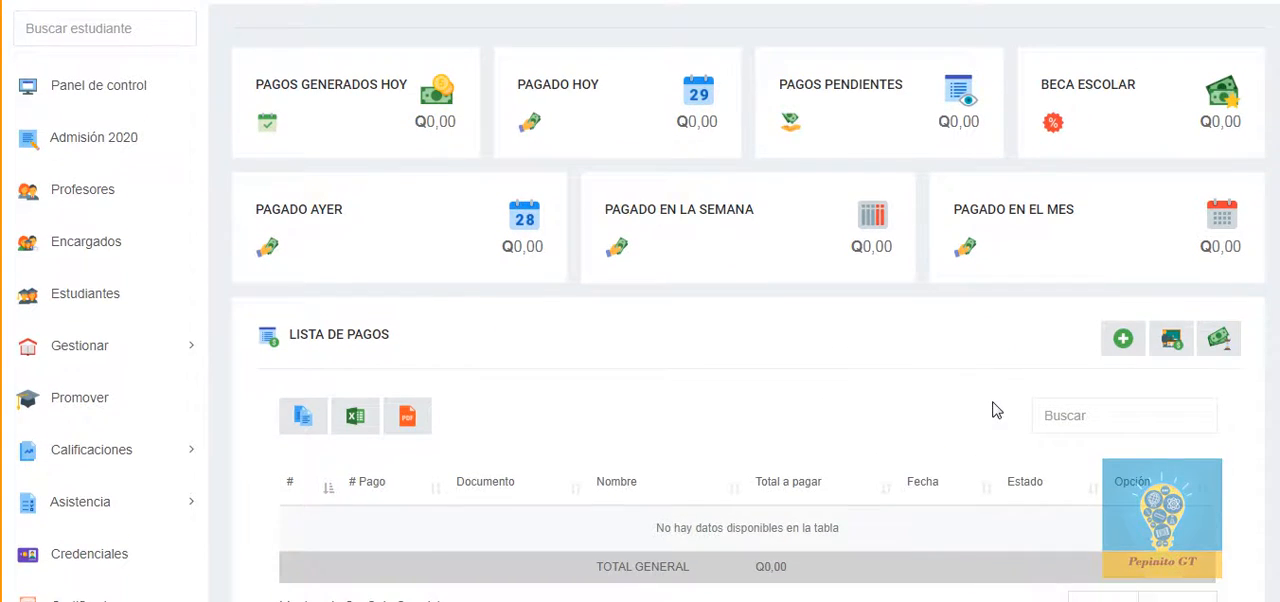
# Step: Start a new payment with grade primero basico and choose the second student offered for that grade
pyautogui.click(1128, 341)
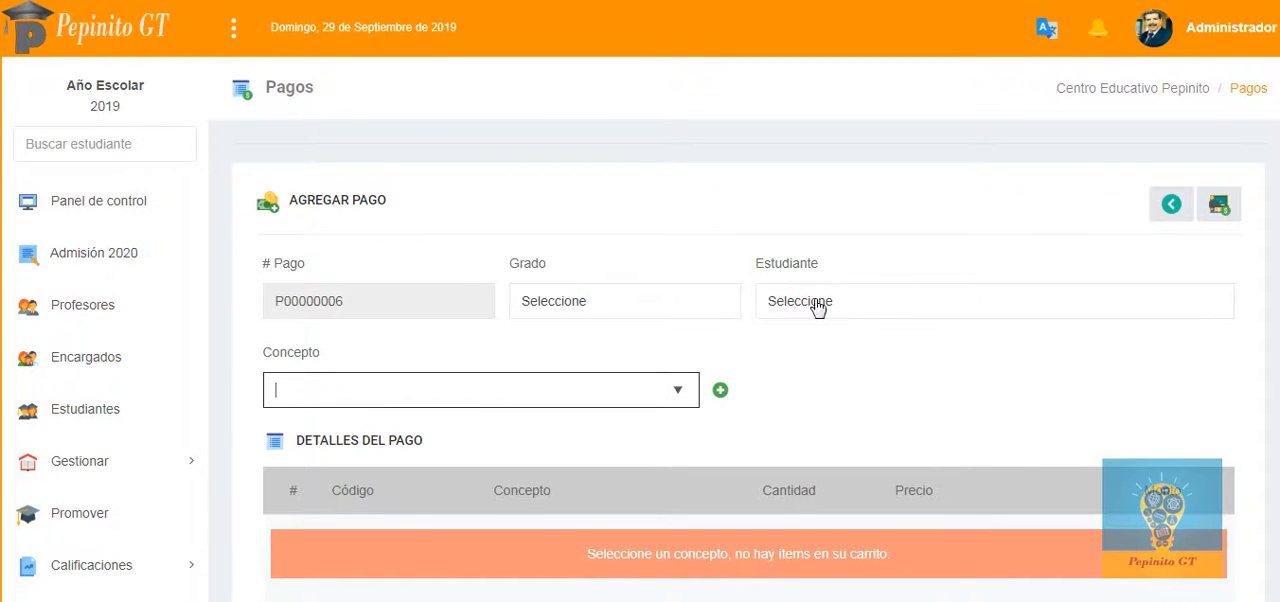
pyautogui.click(625, 304)
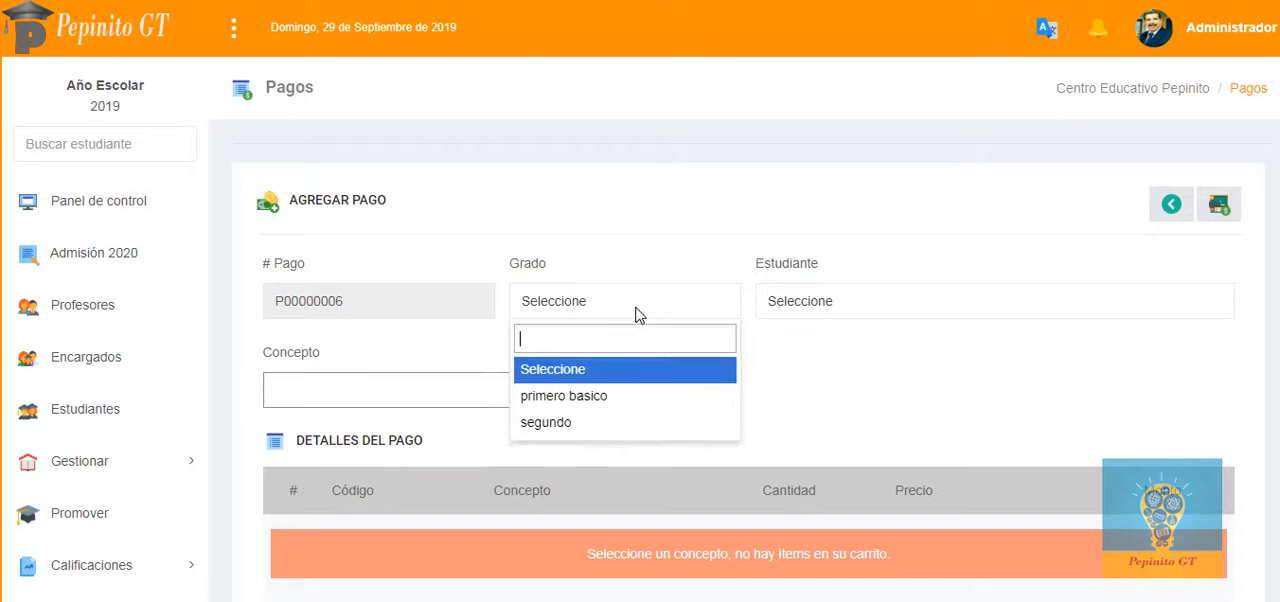
pyautogui.click(594, 398)
pyautogui.click(909, 303)
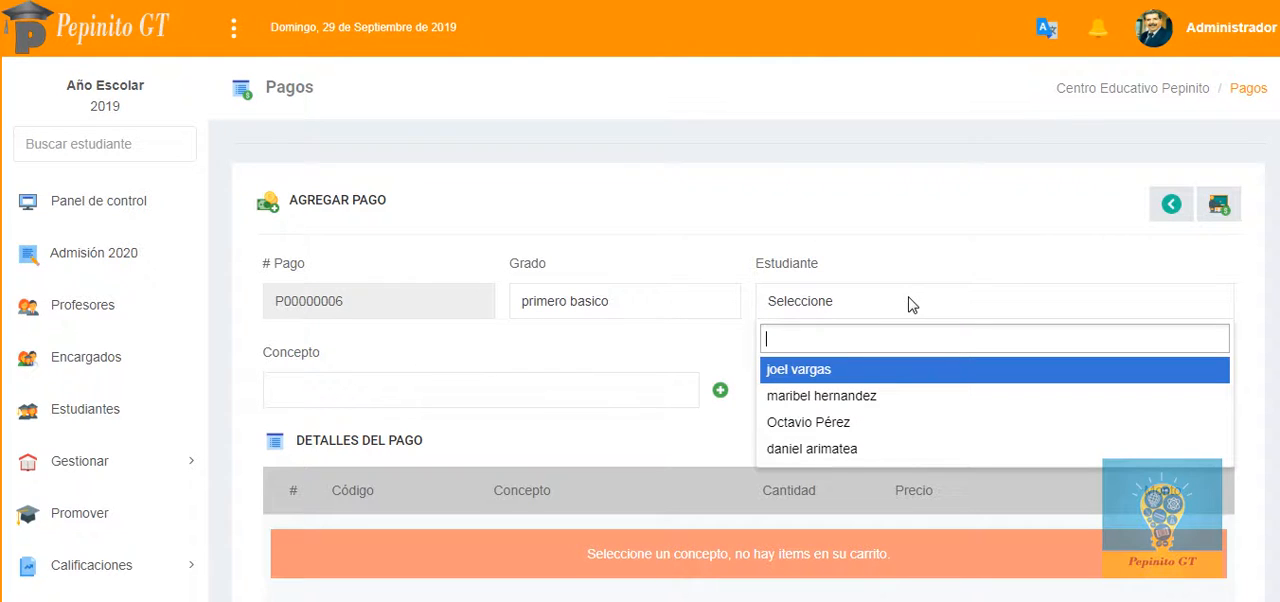
pyautogui.click(870, 400)
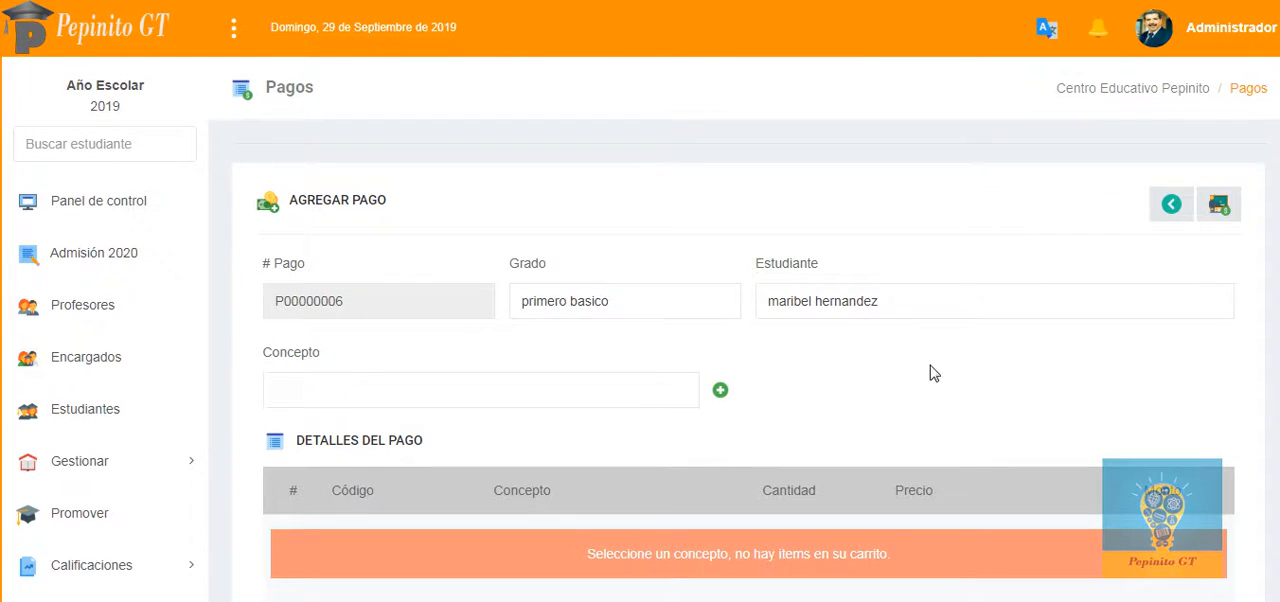
# Step: Add concept P011, Educación Básica SEPTIEBRE, to the payment details
pyautogui.scroll(-1, 809, 318)
pyautogui.click(626, 309)
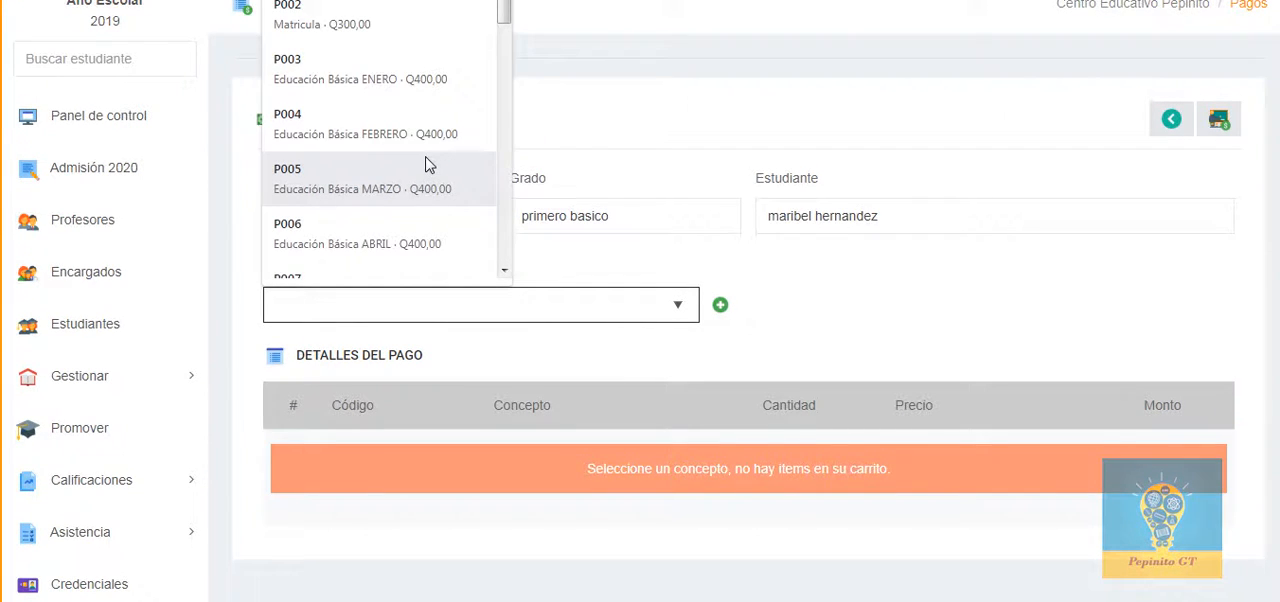
pyautogui.scroll(-2, 425, 163)
pyautogui.scroll(-6, 424, 163)
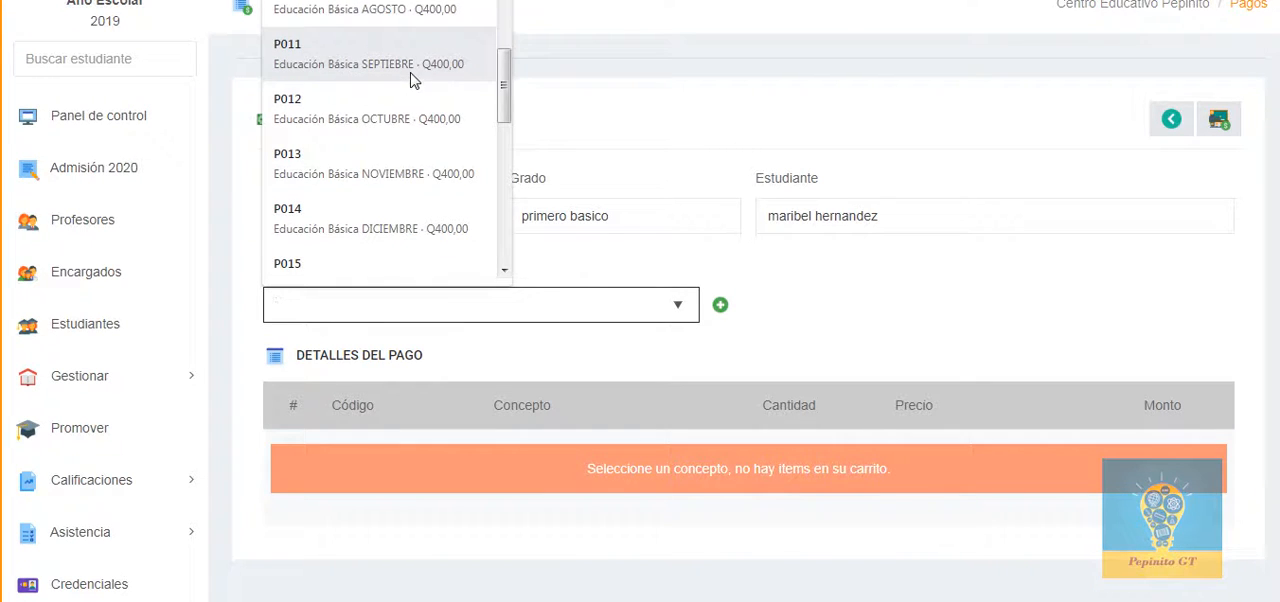
pyautogui.click(410, 70)
pyautogui.click(721, 306)
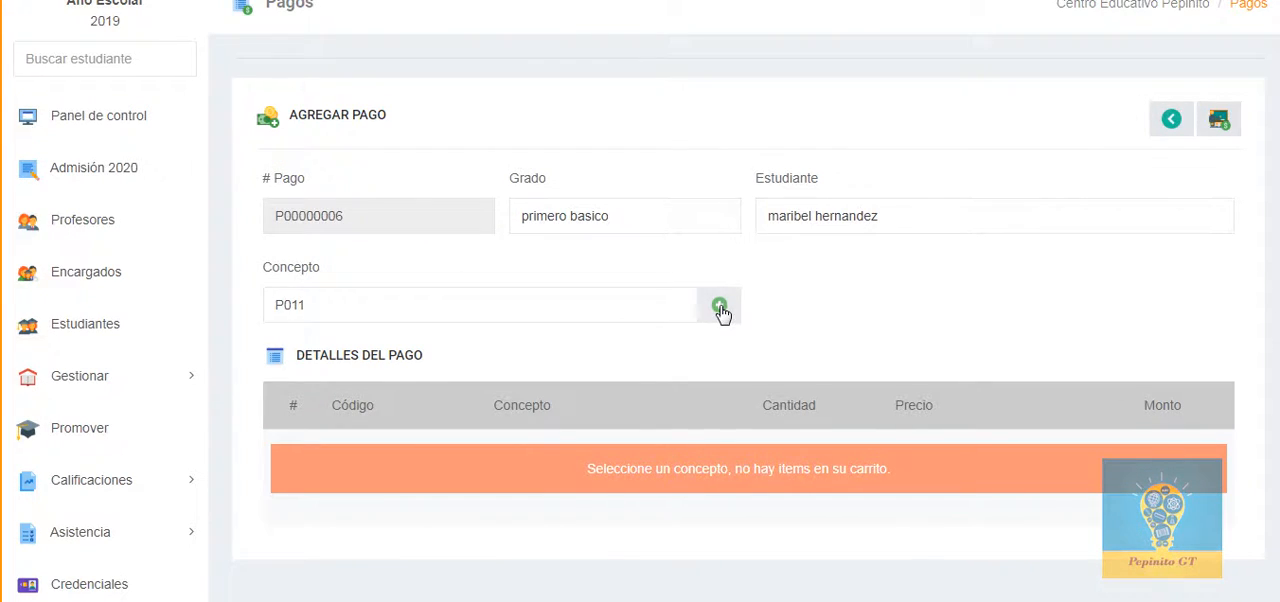
# Step: Continue to the payment details and set the scholarship to 10% and the late days to 2 Días
pyautogui.scroll(-2, 735, 325)
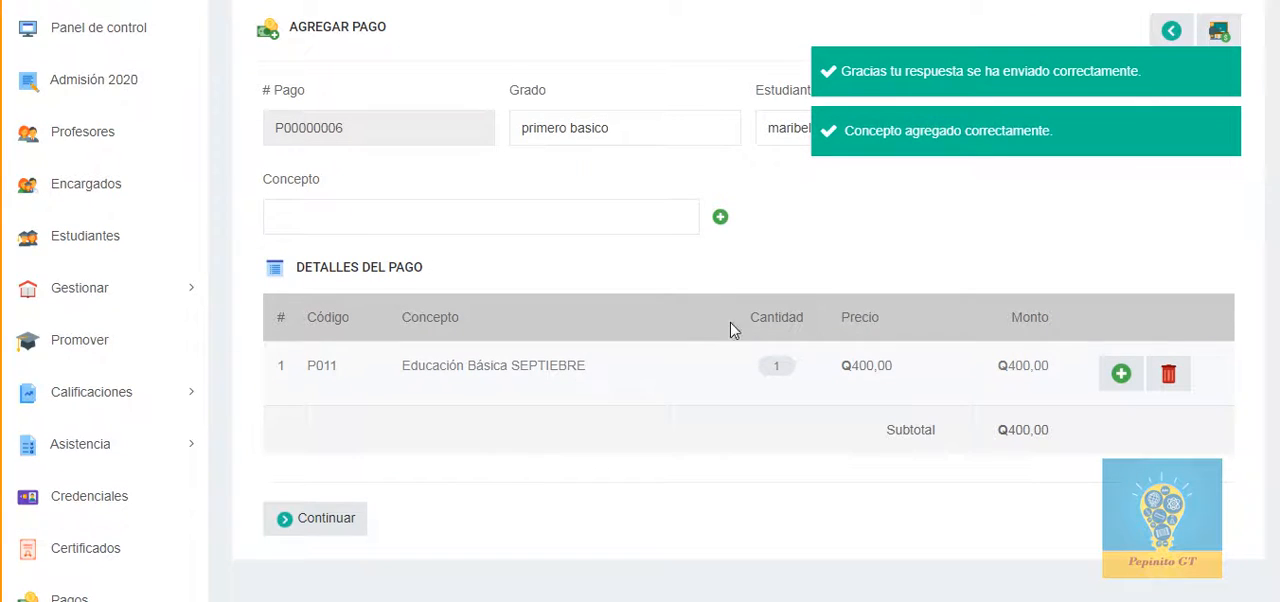
pyautogui.click(330, 521)
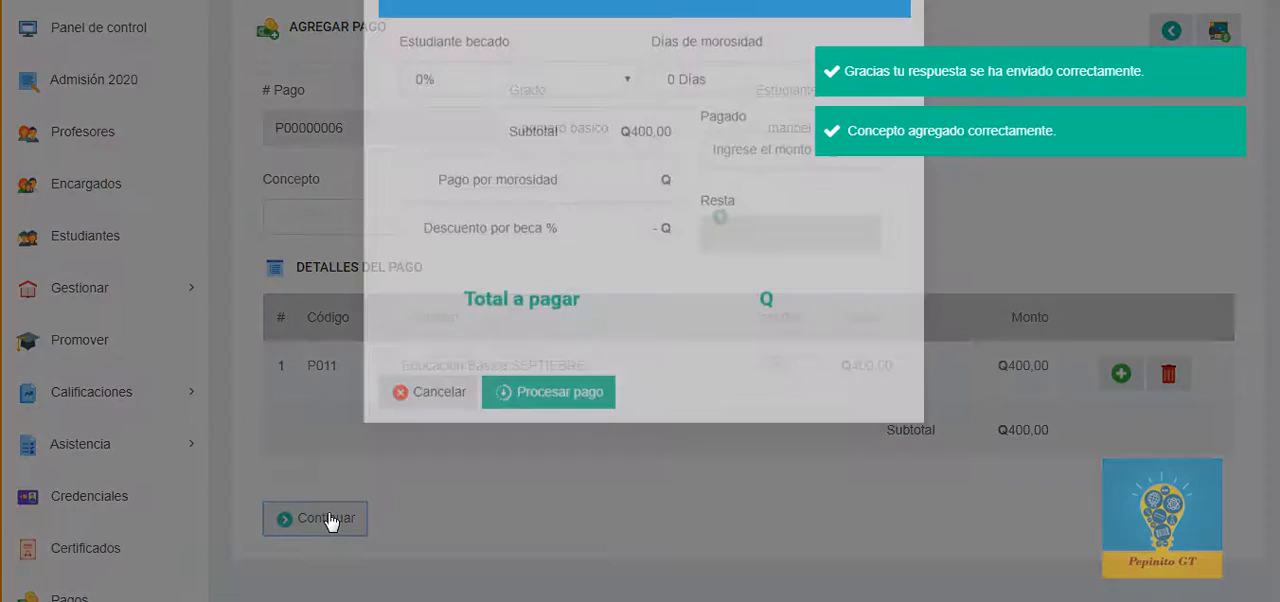
pyautogui.click(540, 168)
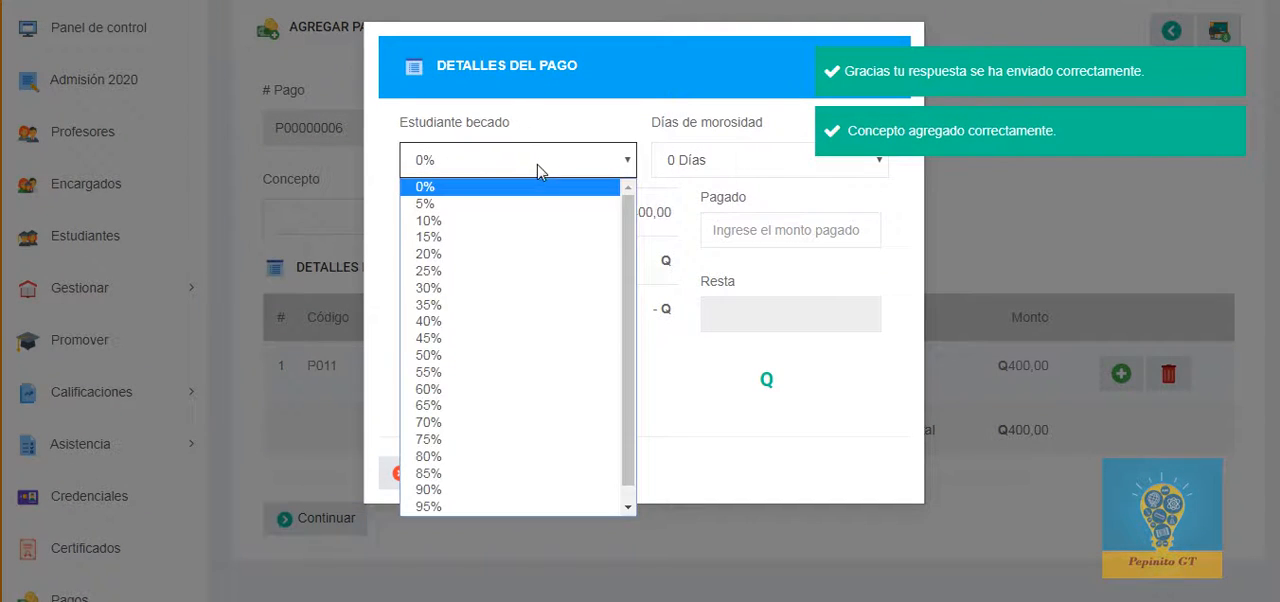
pyautogui.click(518, 215)
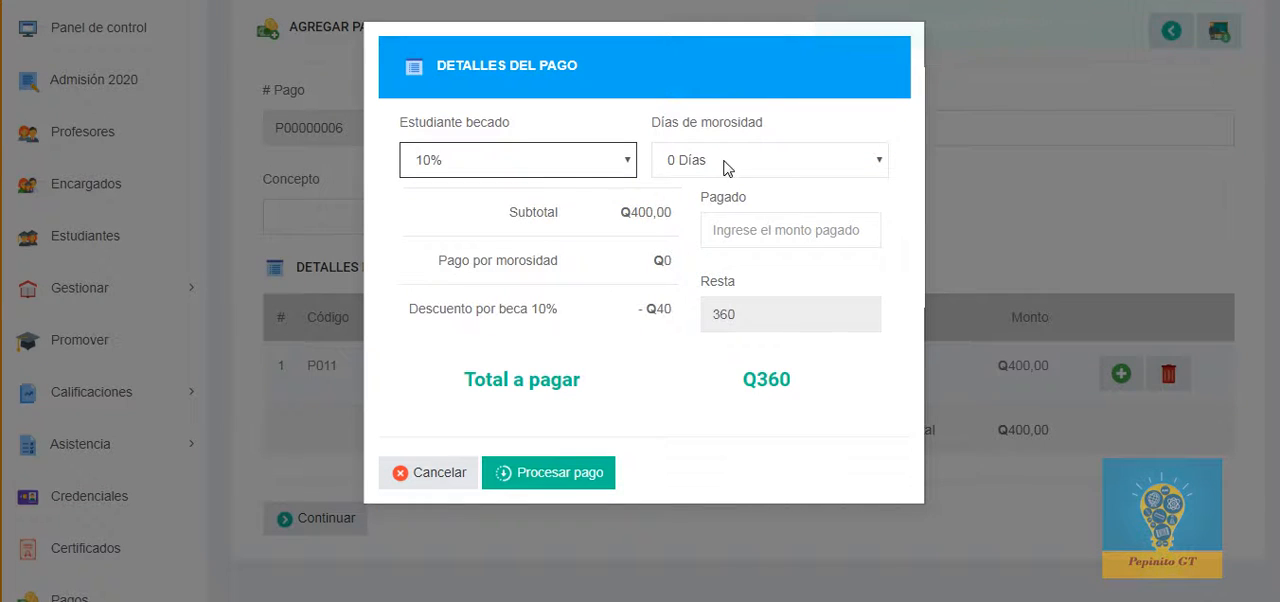
pyautogui.click(726, 164)
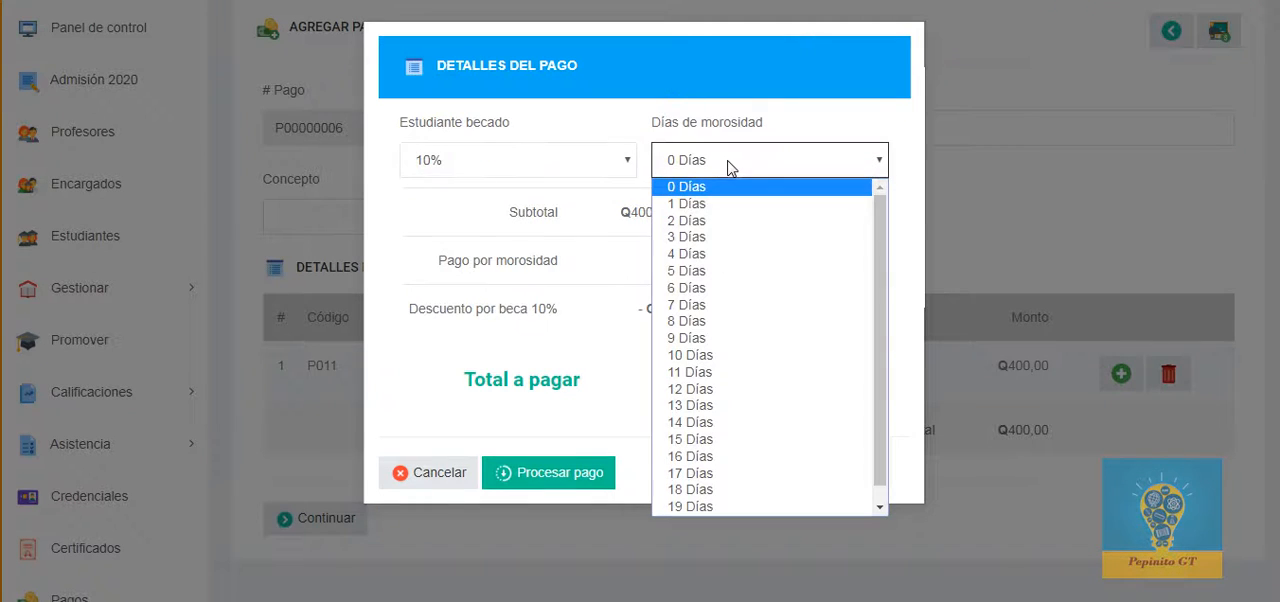
pyautogui.click(714, 222)
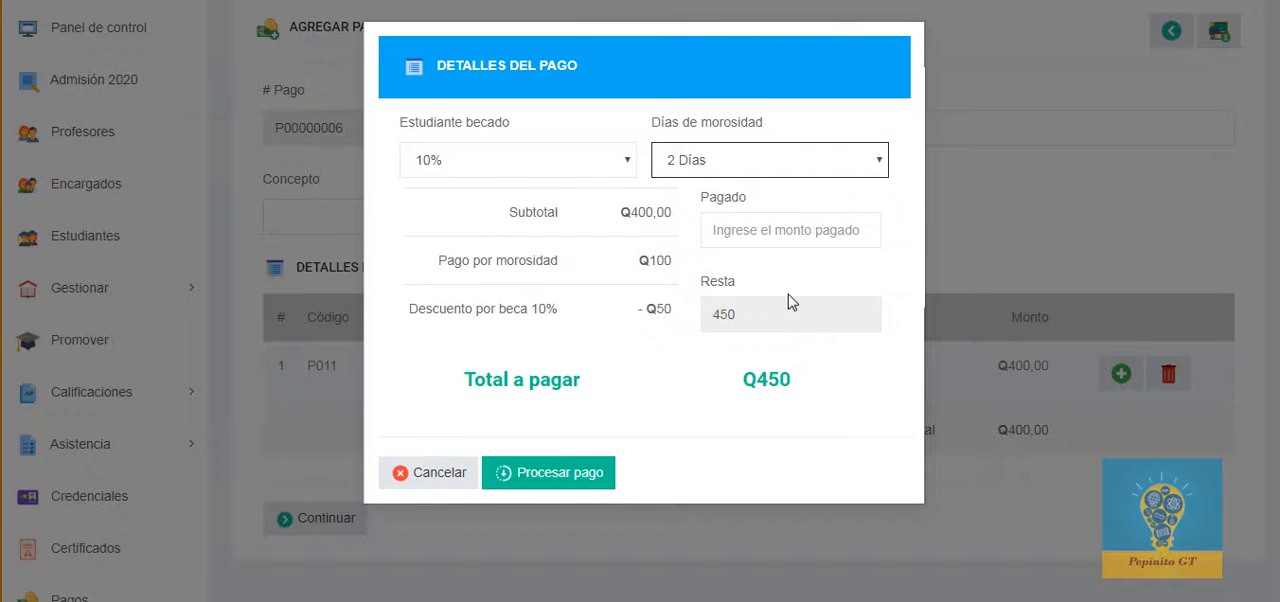
# Step: Enter 450 as the amount paid and process the payment
pyautogui.click(802, 230)
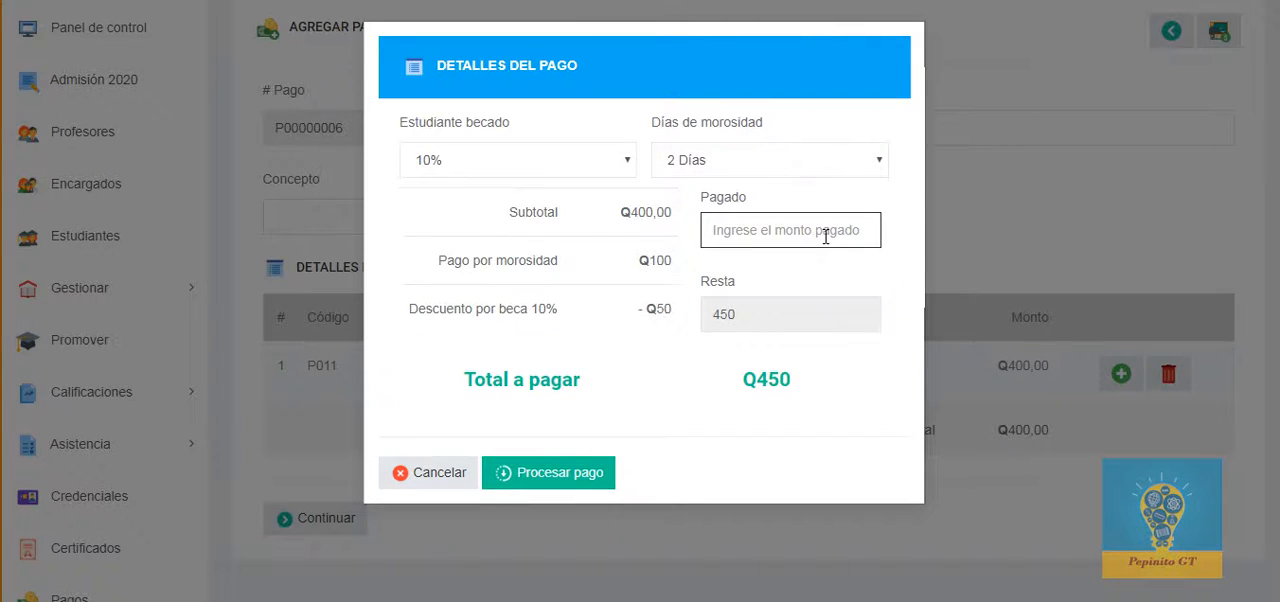
pyautogui.write('450')
pyautogui.click(557, 474)
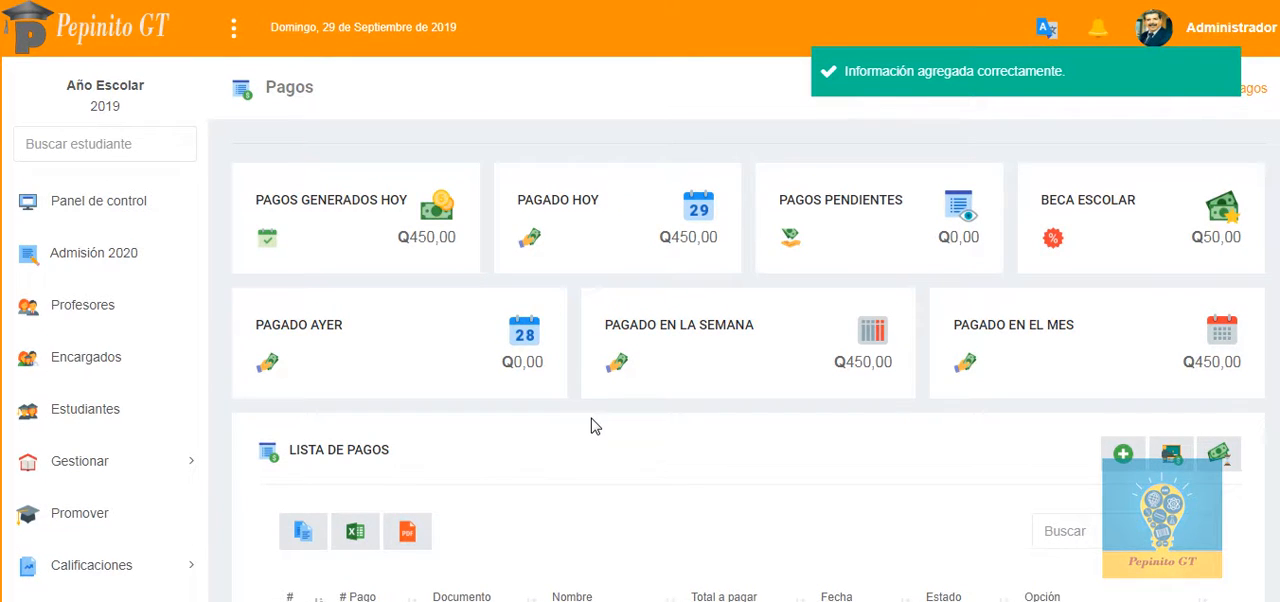
# Step: Preview the new payment's receipt for printing, try a much wider right margin, and cancel the printing
pyautogui.scroll(-2, 591, 426)
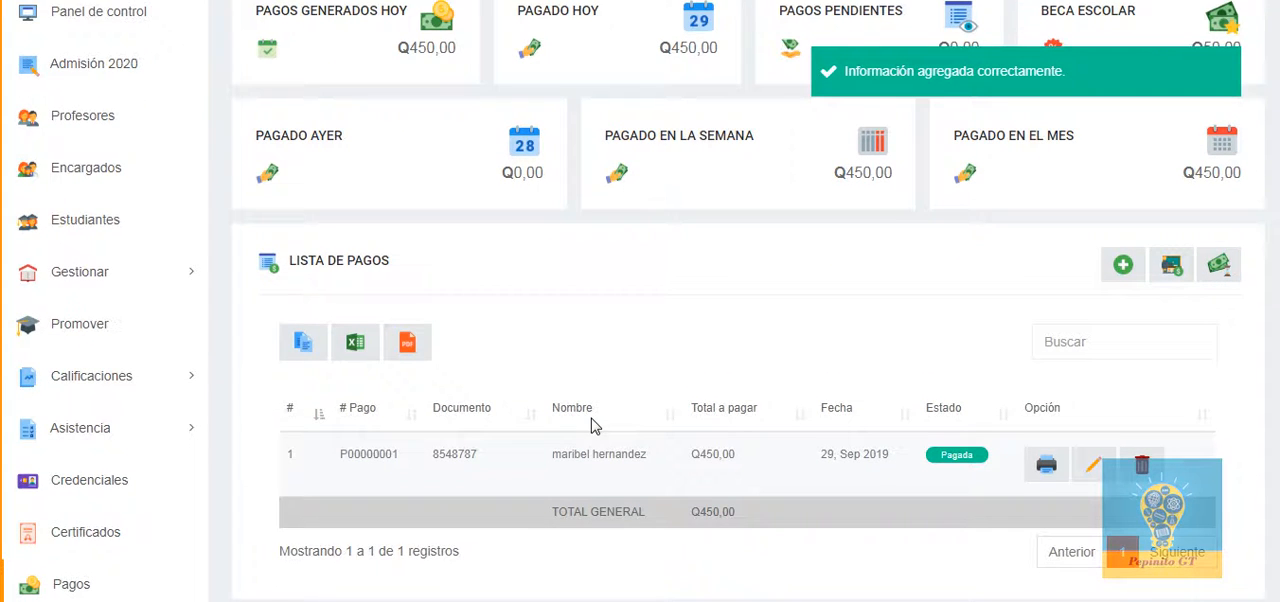
pyautogui.click(1044, 470)
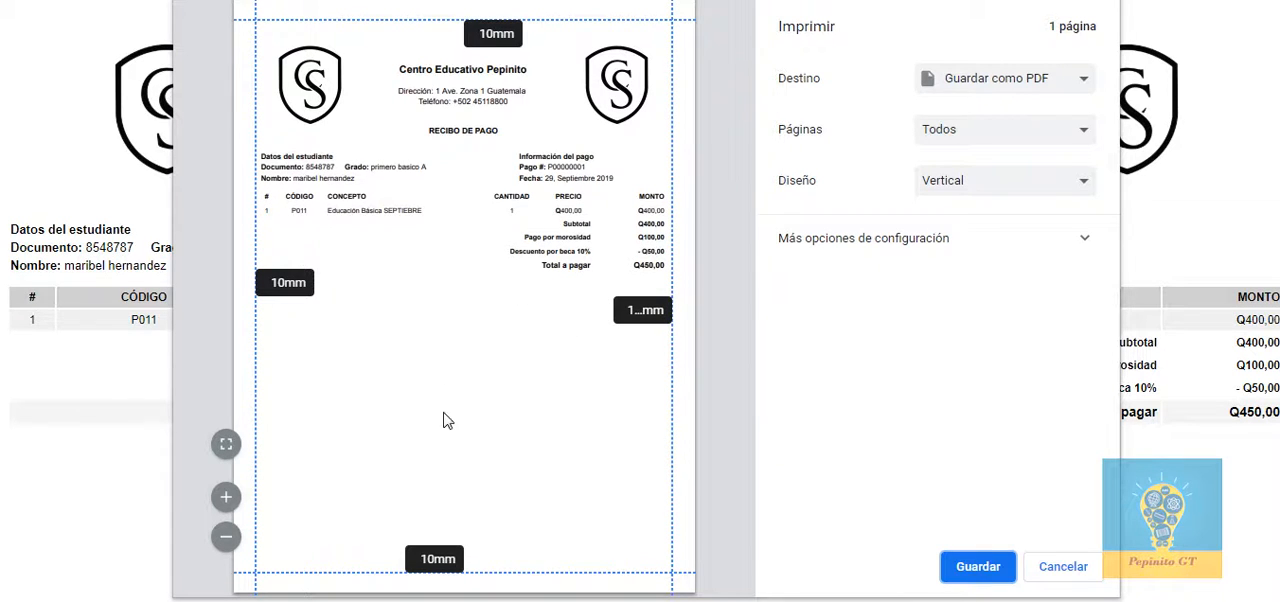
pyautogui.click(225, 497)
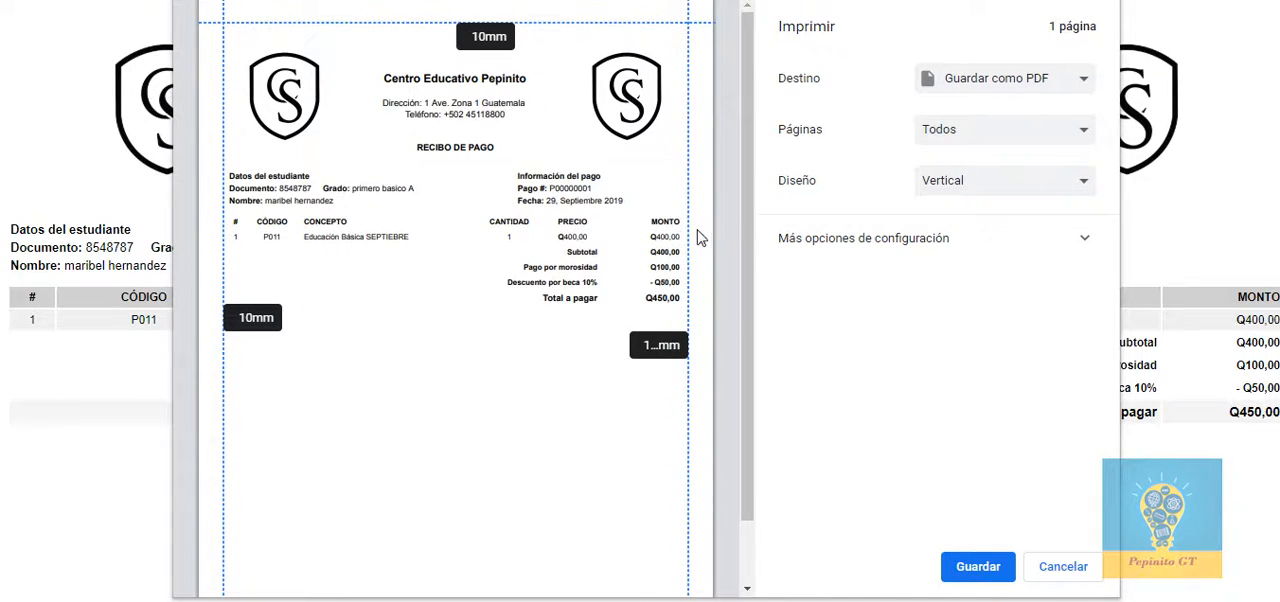
pyautogui.moveTo(688, 236); pyautogui.dragTo(508, 232)
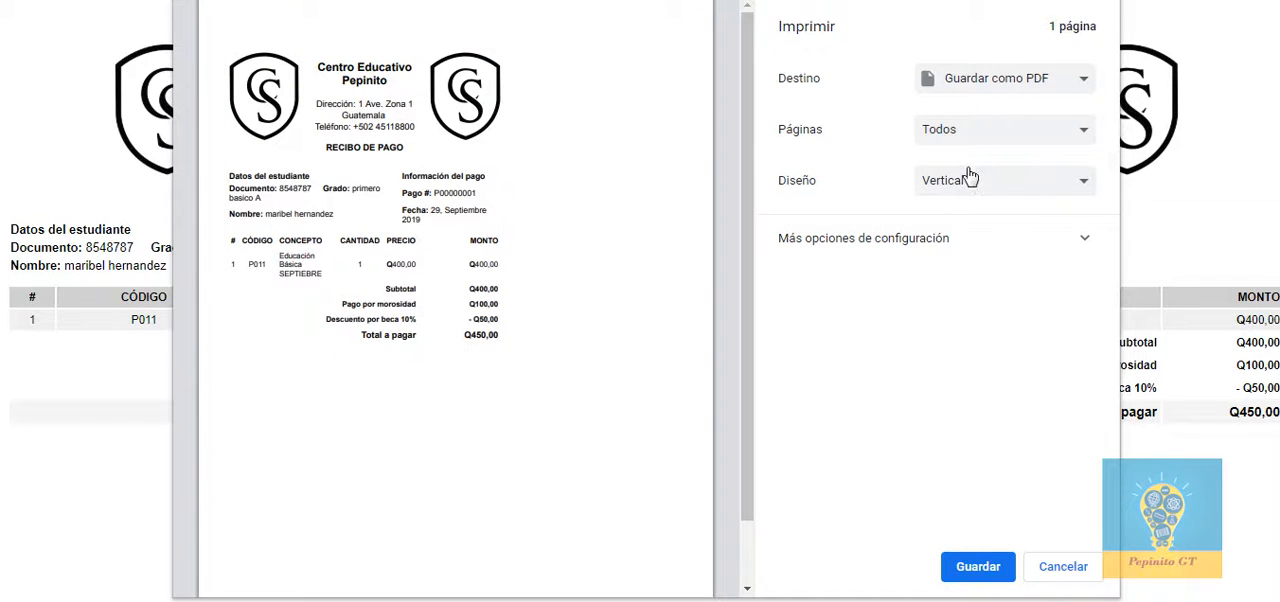
pyautogui.click(1063, 567)
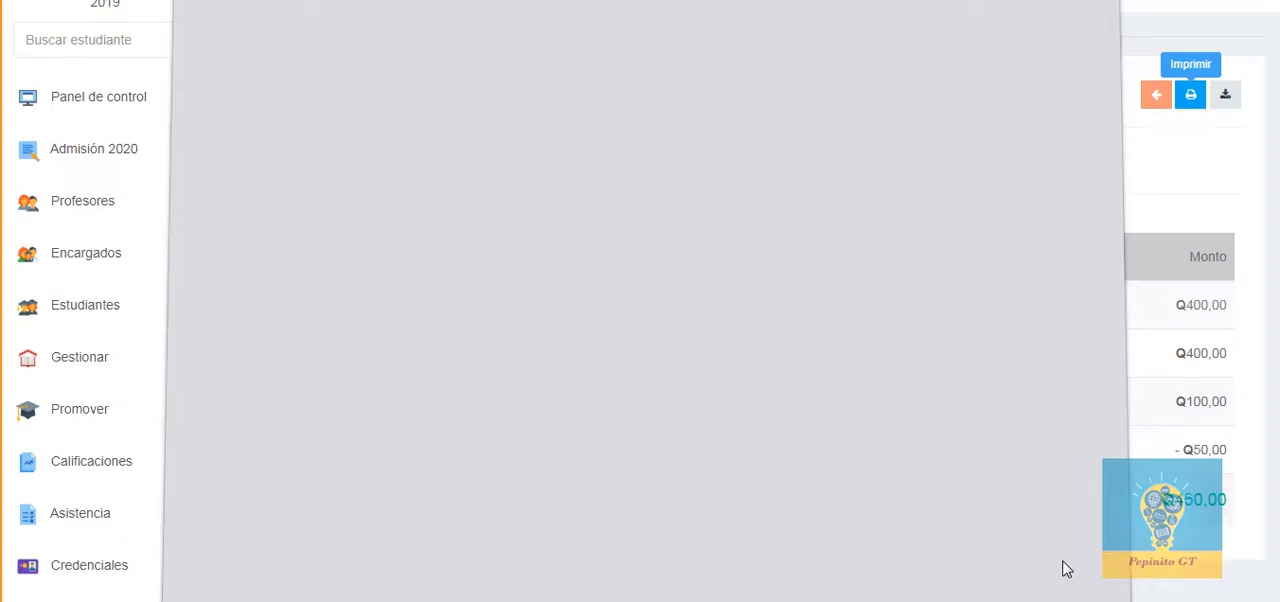
# Step: Return from the receipt to the payment list and open the form for adding payments by course
pyautogui.click(1154, 97)
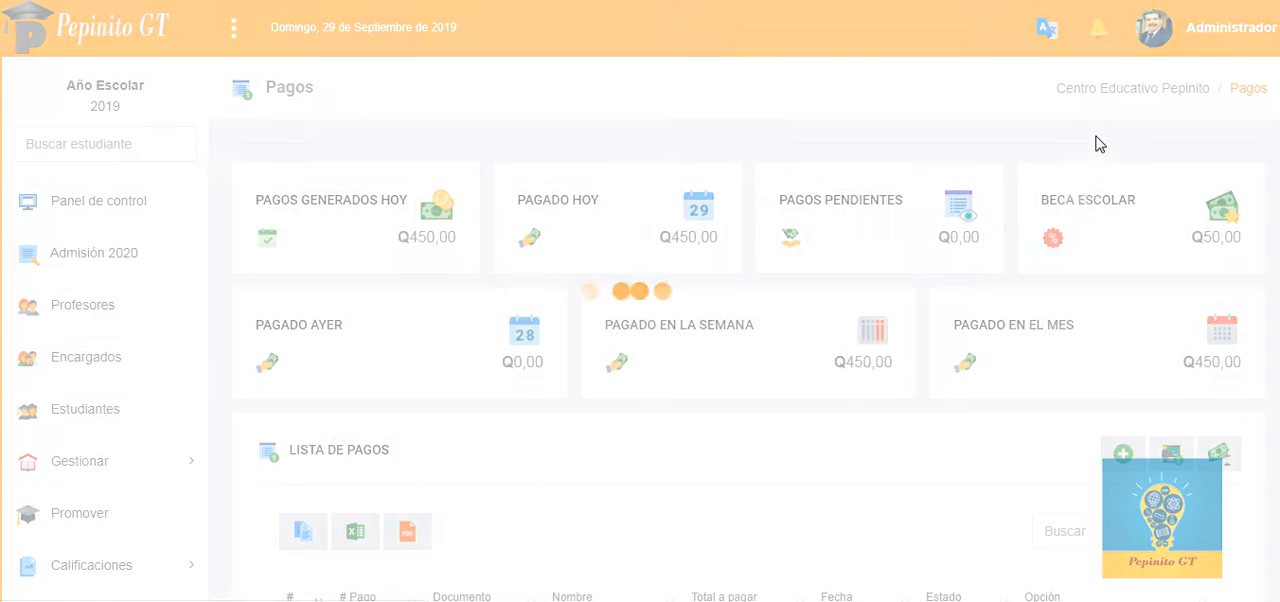
pyautogui.scroll(-3, 1040, 240)
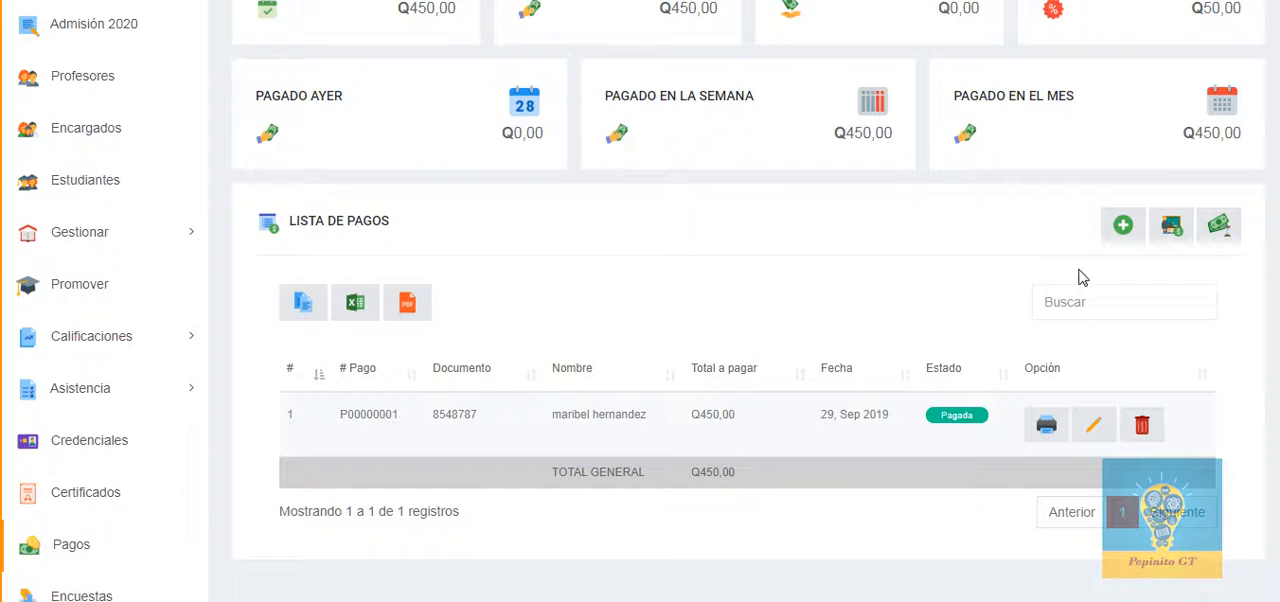
pyautogui.click(1175, 234)
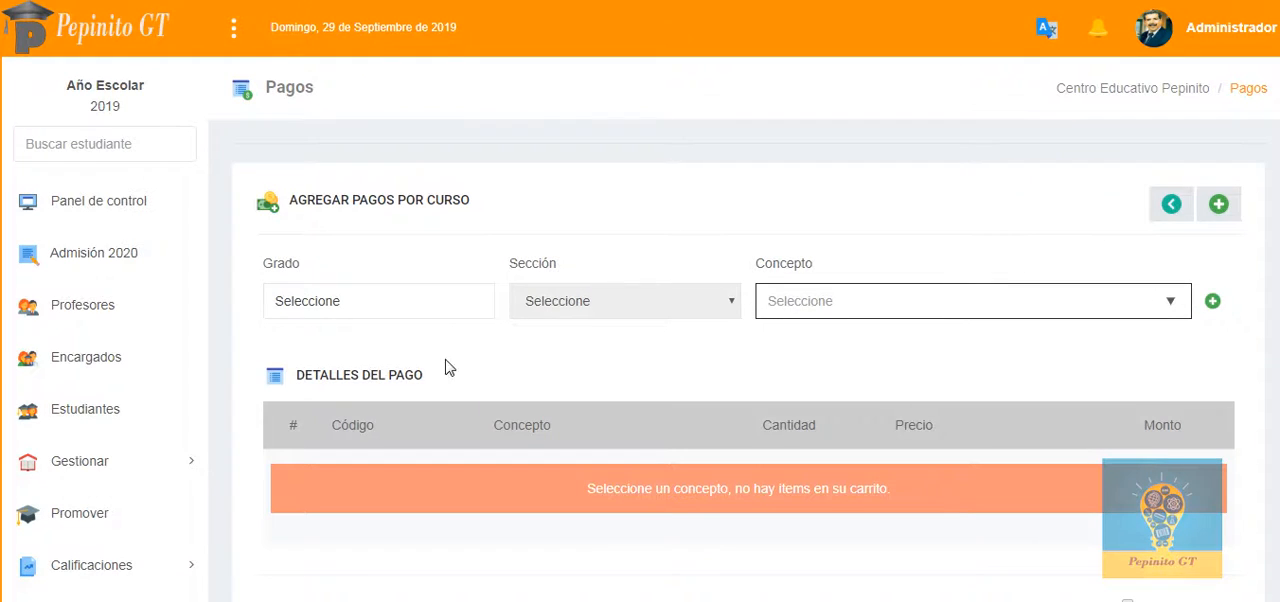
# Step: Choose the grade primero basico and section A for the payments by course
pyautogui.click(407, 311)
pyautogui.click(366, 396)
pyautogui.click(651, 308)
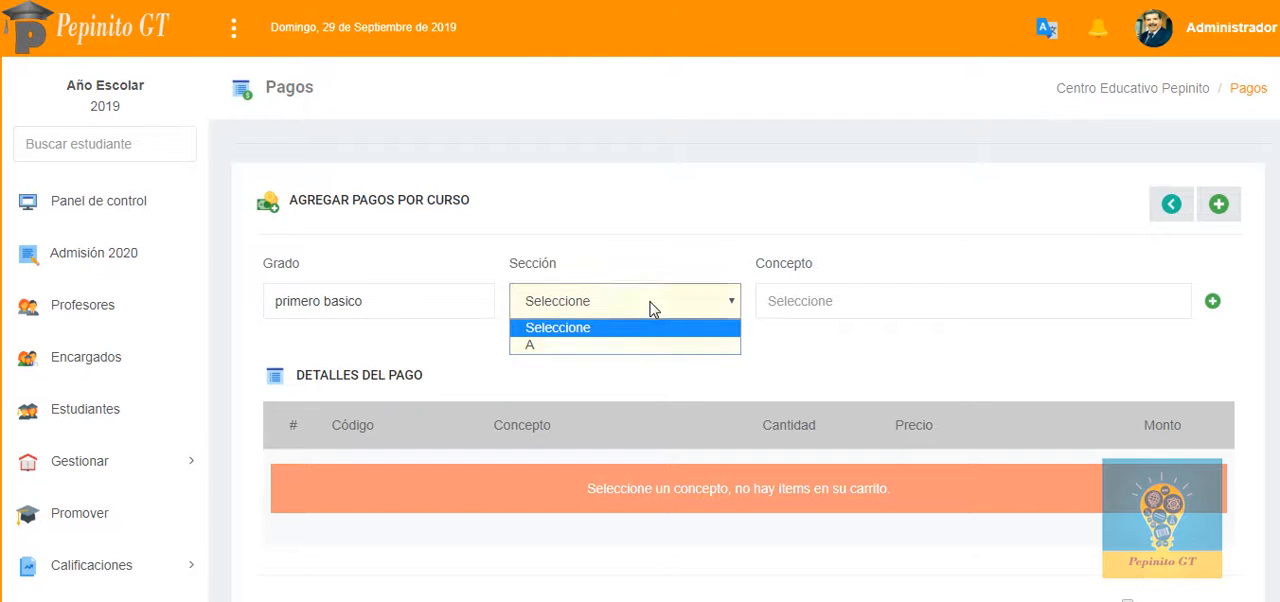
pyautogui.click(623, 345)
# Step: Add concept P012, Educación Básica OCTUBRE, to the course payment details
pyautogui.click(858, 309)
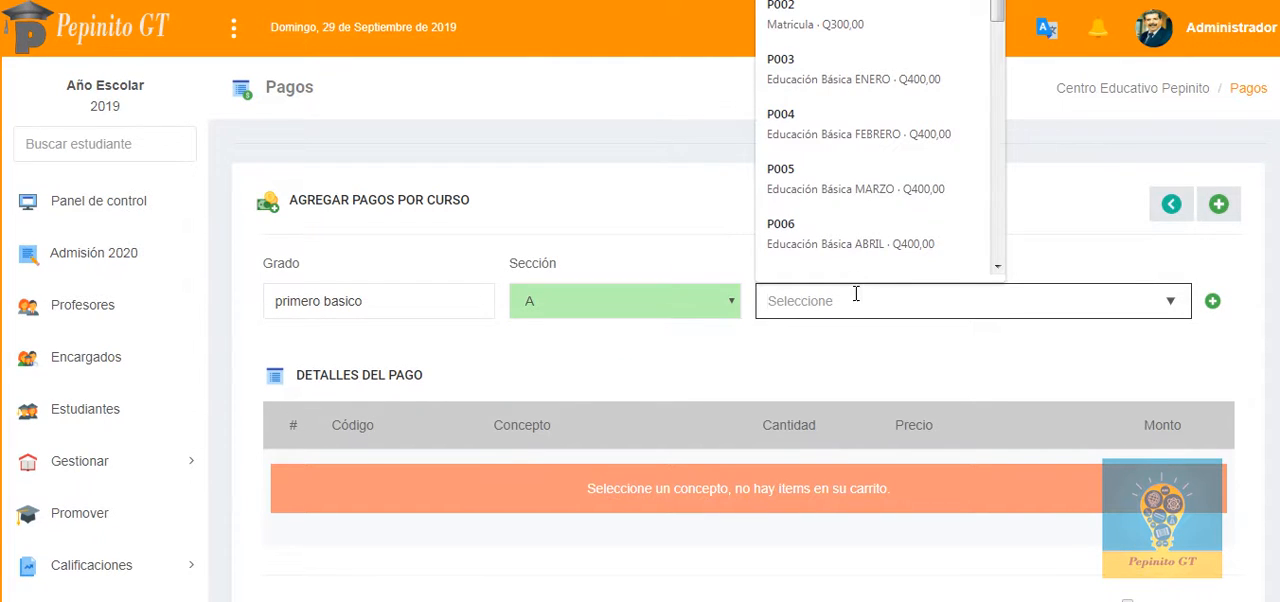
pyautogui.scroll(-5, 866, 210)
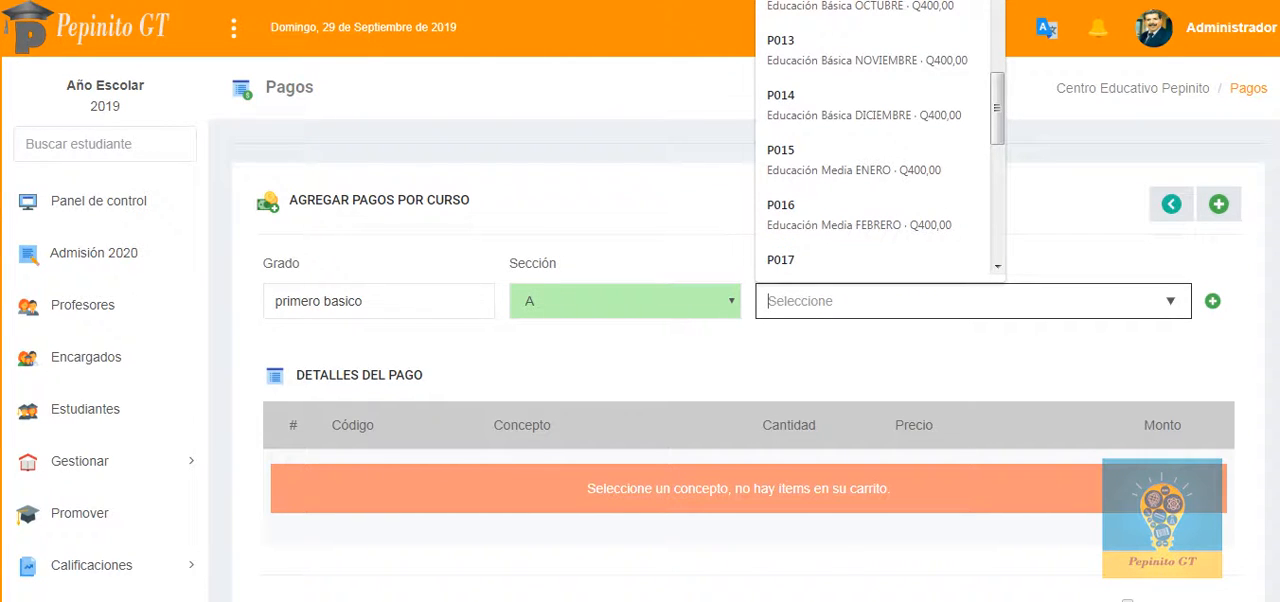
pyautogui.click(876, 7)
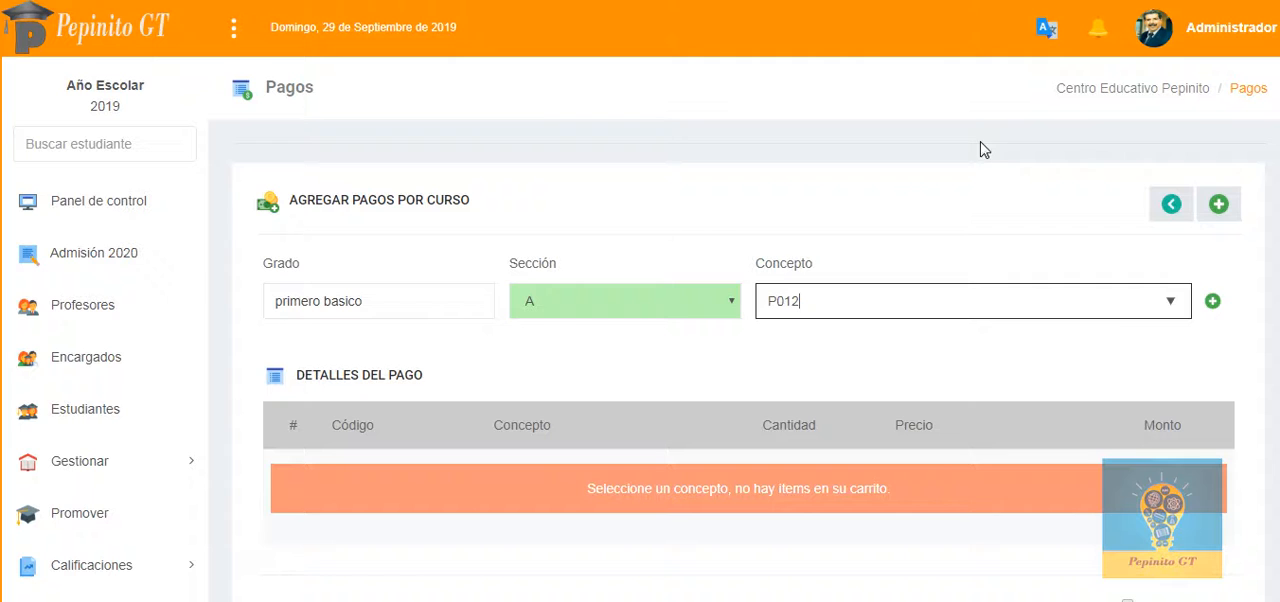
pyautogui.click(1210, 305)
# Step: Select all students in the course's student list and continue to the payment details
pyautogui.scroll(-3, 943, 330)
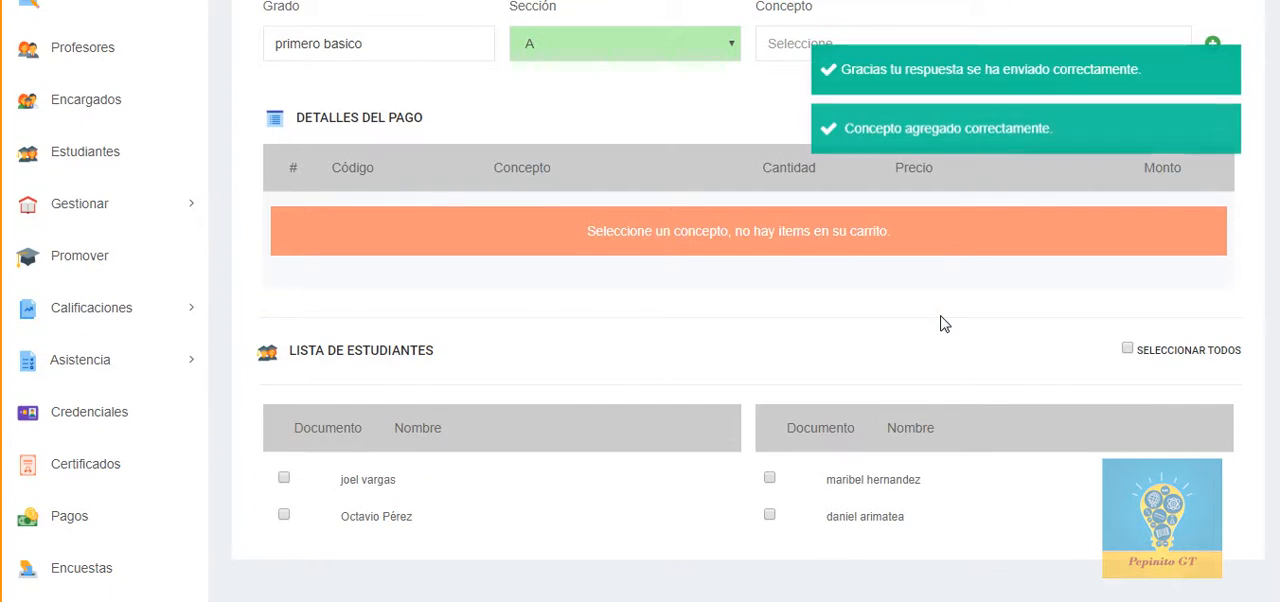
pyautogui.click(1141, 370)
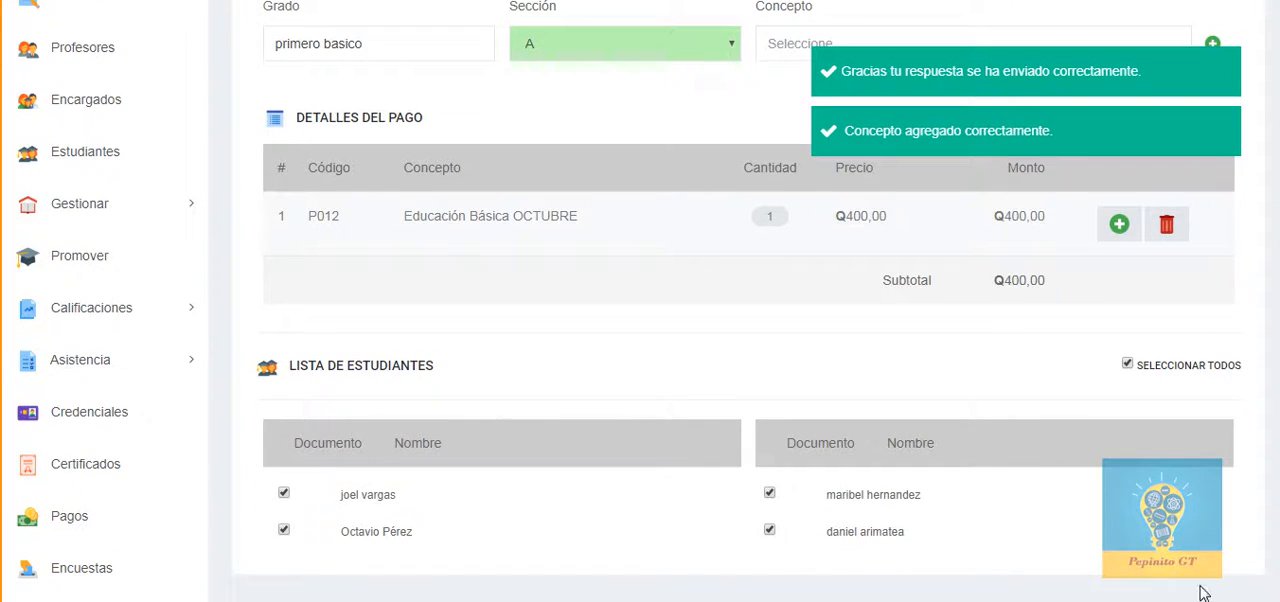
pyautogui.scroll(-1, 560, 420)
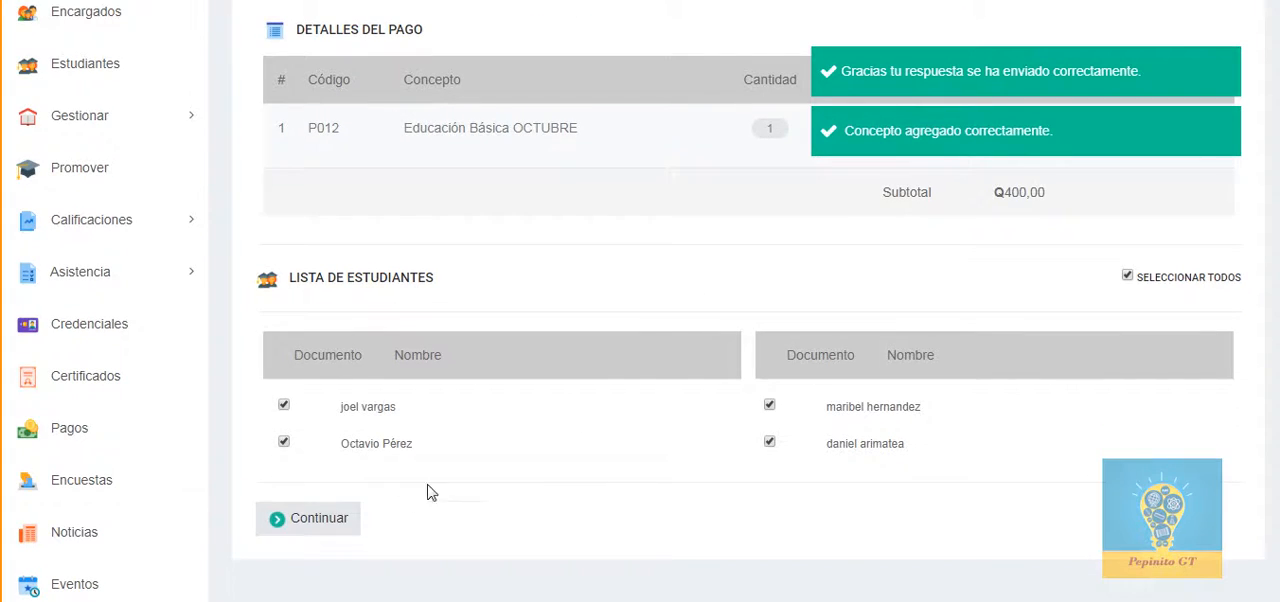
pyautogui.click(330, 522)
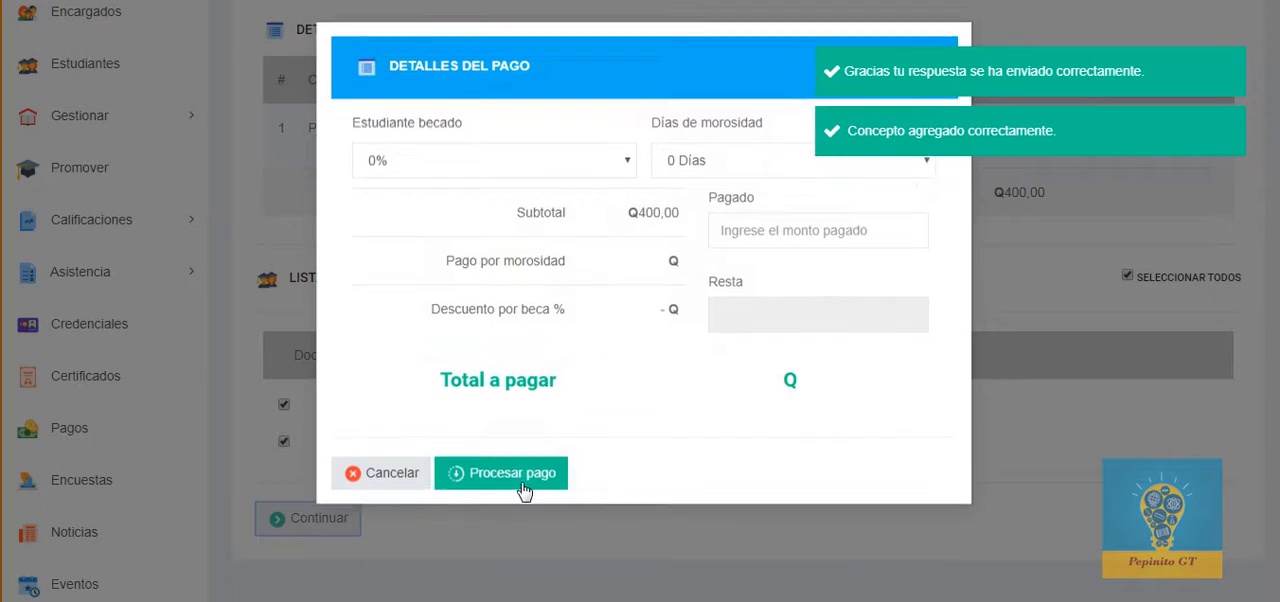
# Step: Enter 0 as the amount paid and process the course payments
pyautogui.click(775, 231)
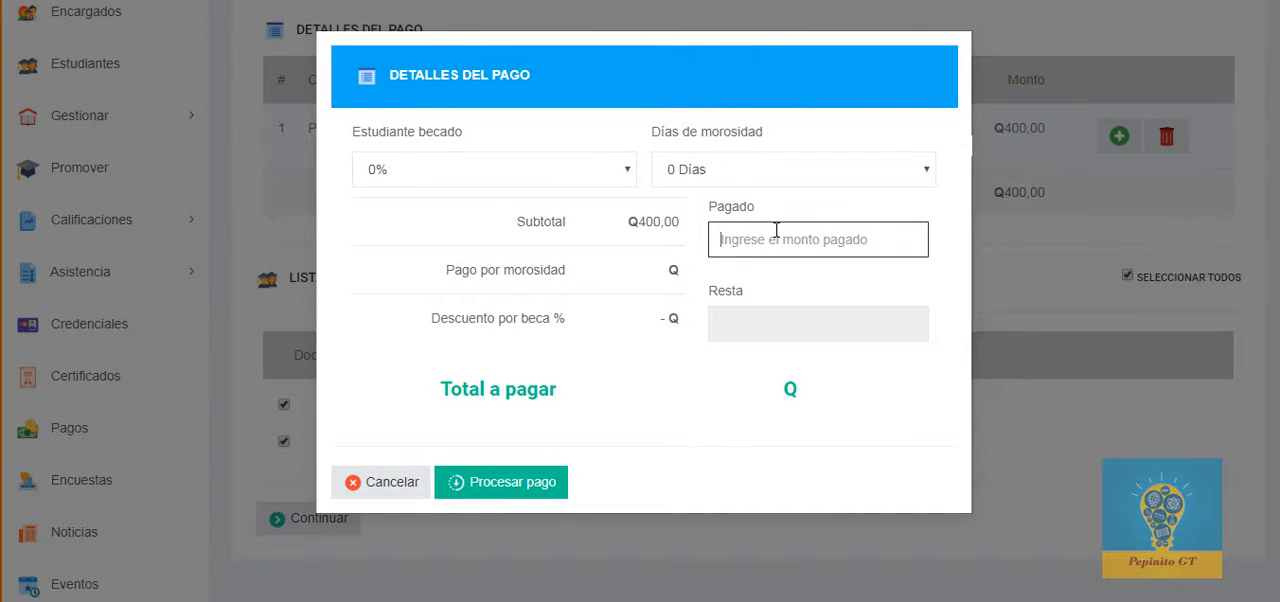
pyautogui.write('0')
pyautogui.click(491, 485)
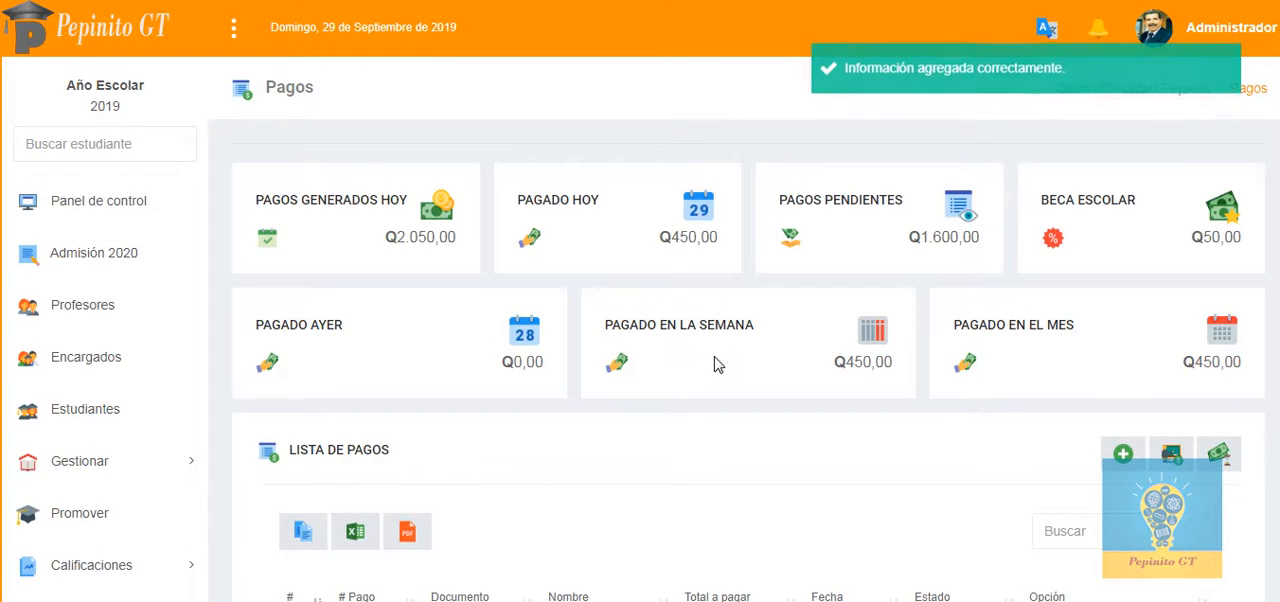
# Step: Filter the payment list by the first letters of the student's name and open the unpaid payment for editing
pyautogui.scroll(-3, 722, 364)
pyautogui.scroll(-2, 720, 362)
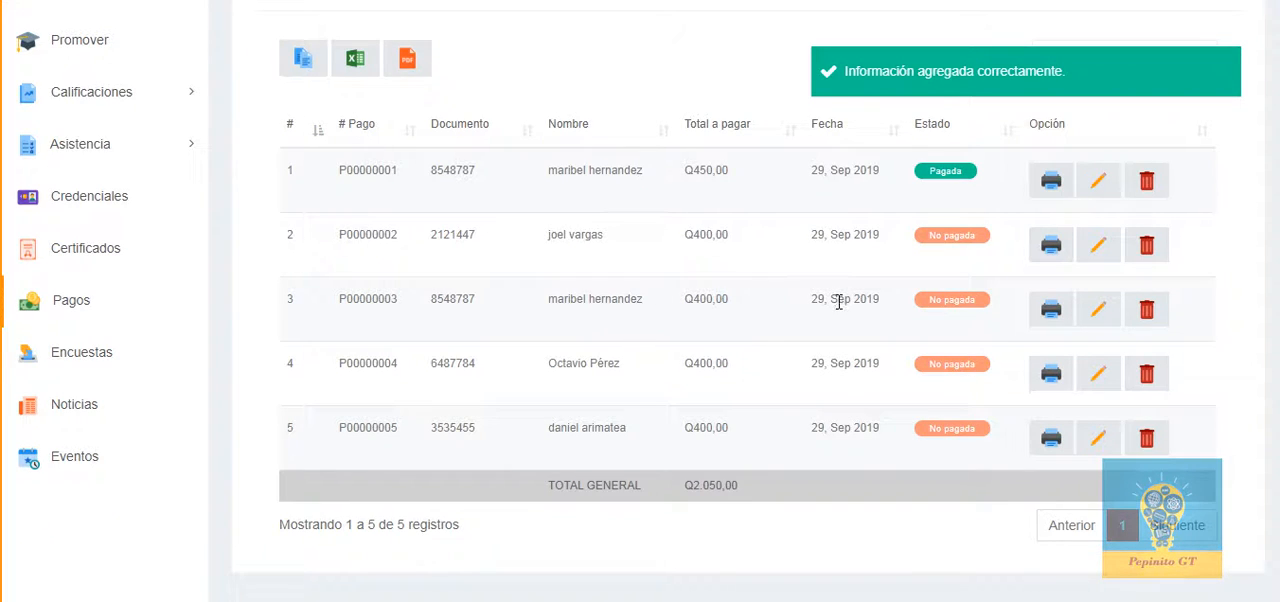
pyautogui.scroll(1, 953, 170)
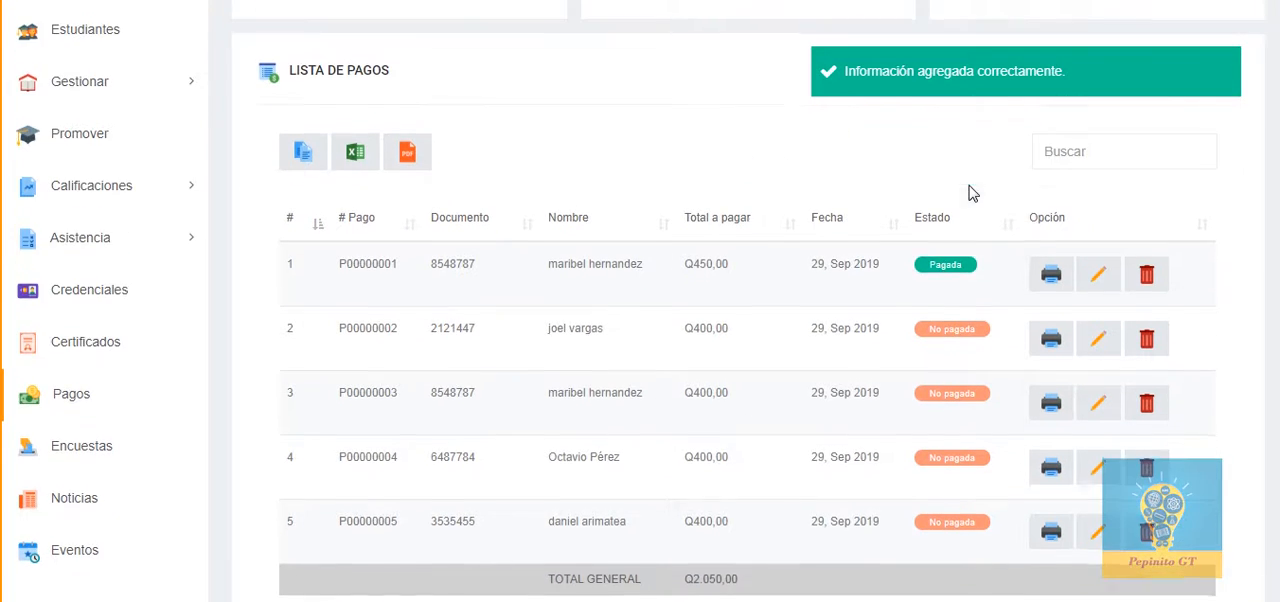
pyautogui.click(1112, 151)
pyautogui.write('mari')
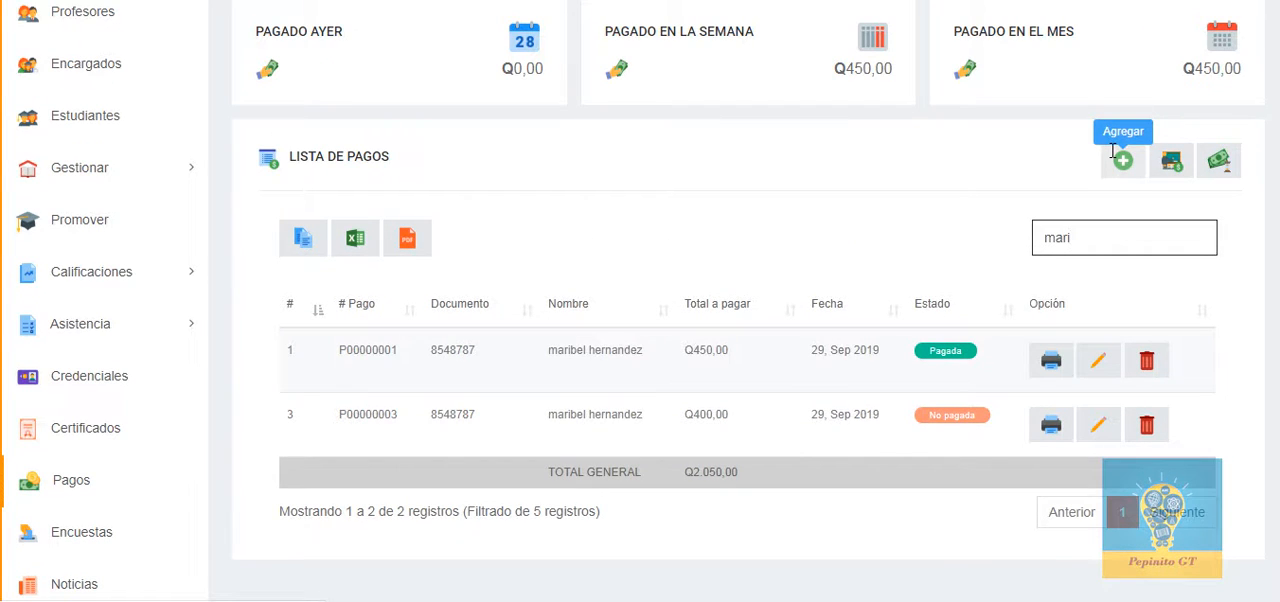
pyautogui.scroll(1, 606, 300)
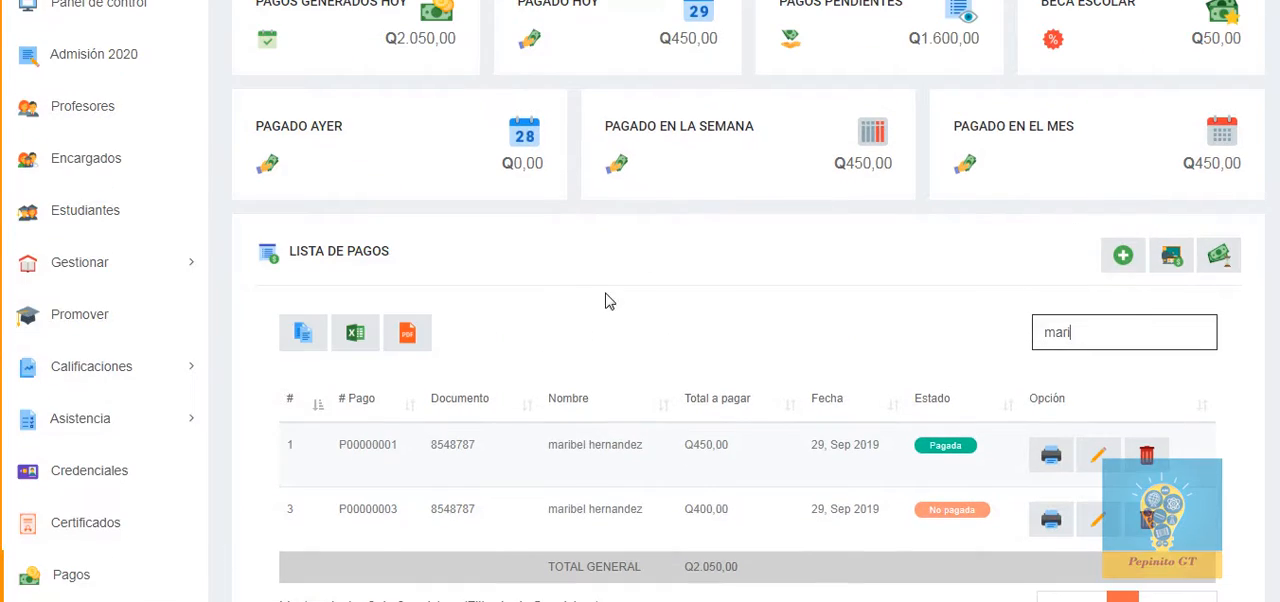
pyautogui.moveTo(457, 513); pyautogui.dragTo(479, 512)
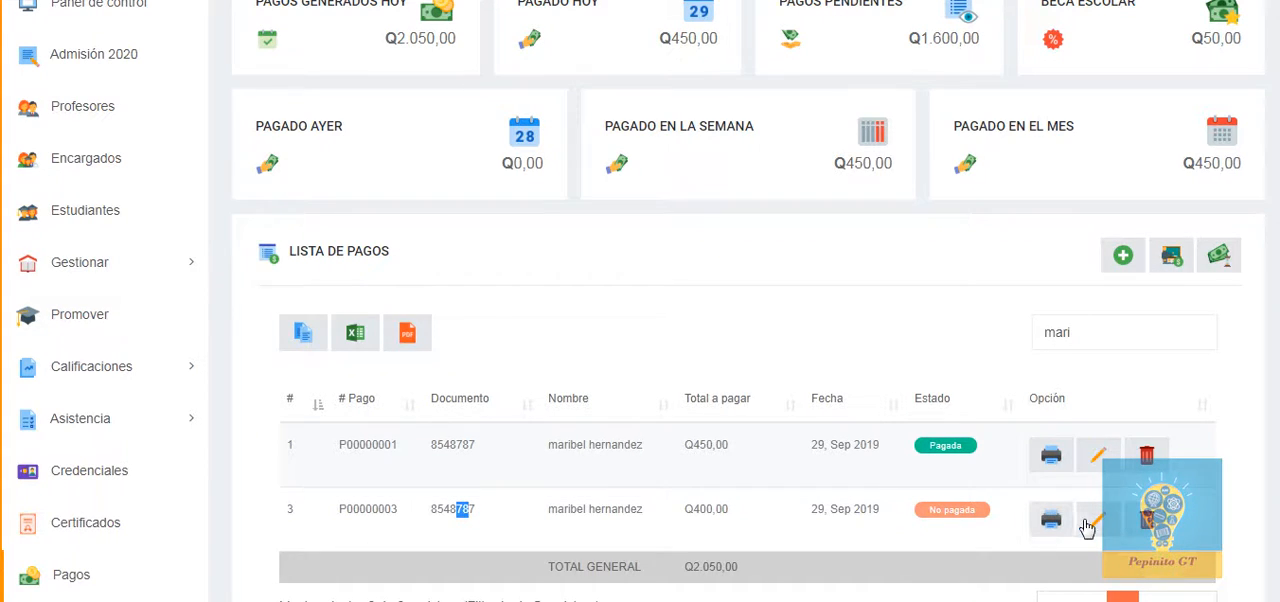
pyautogui.click(1099, 521)
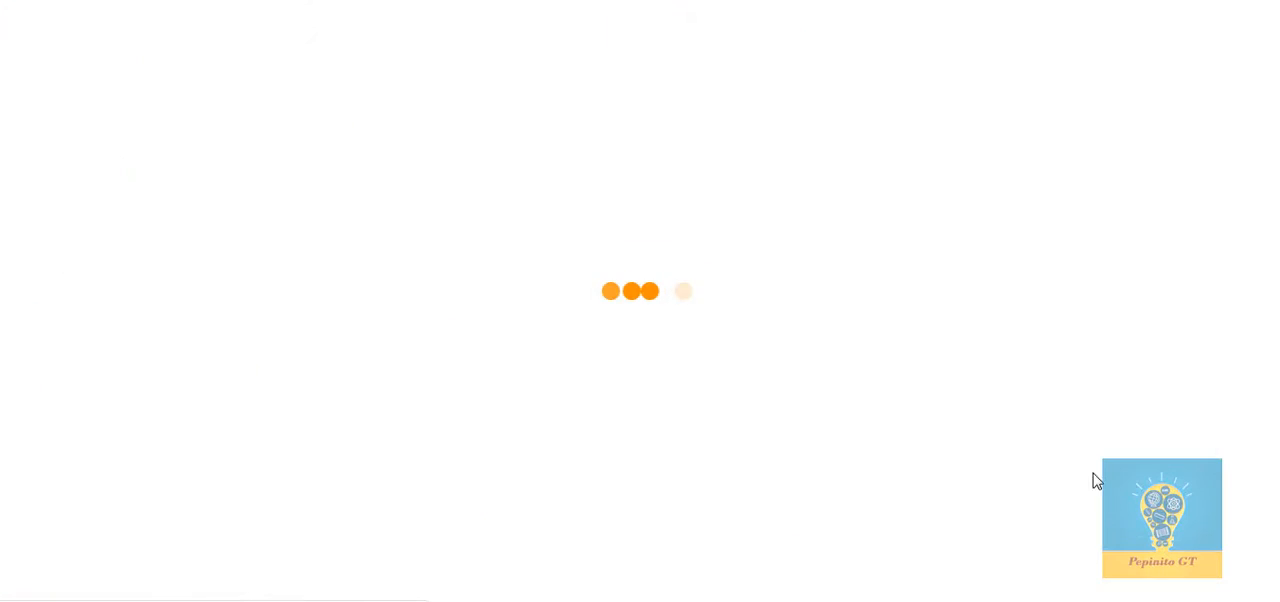
# Step: Continue to the details of the October payment, enter 400 as the amount paid and process it
pyautogui.scroll(-2, 741, 374)
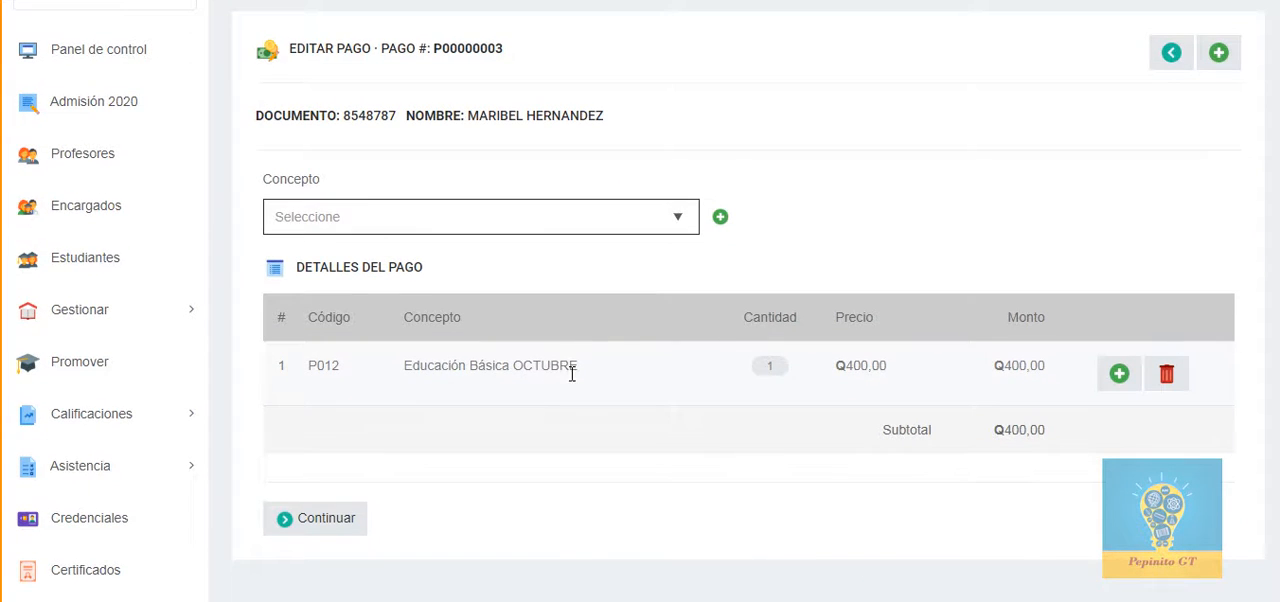
pyautogui.moveTo(572, 374); pyautogui.dragTo(541, 372)
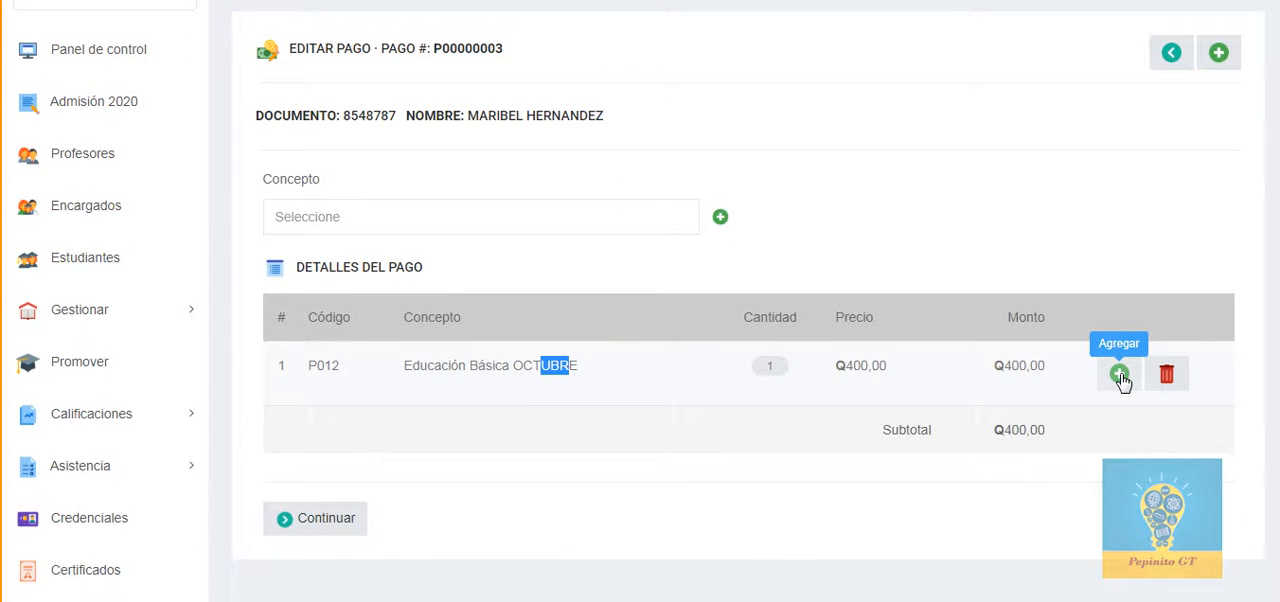
pyautogui.click(346, 520)
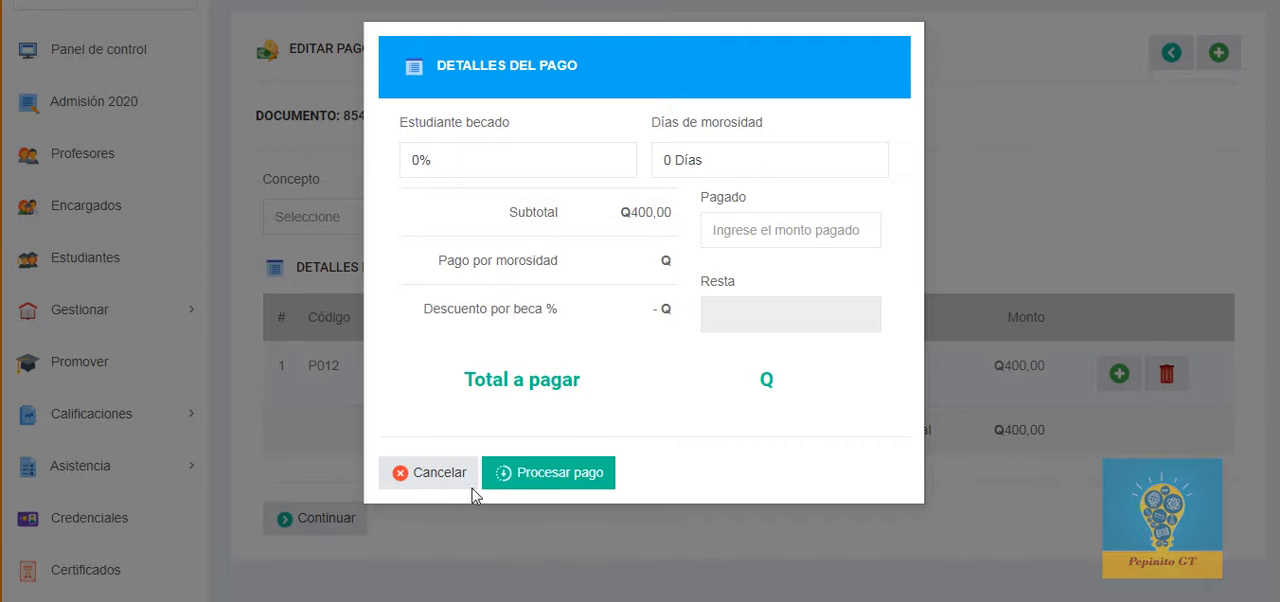
pyautogui.click(777, 232)
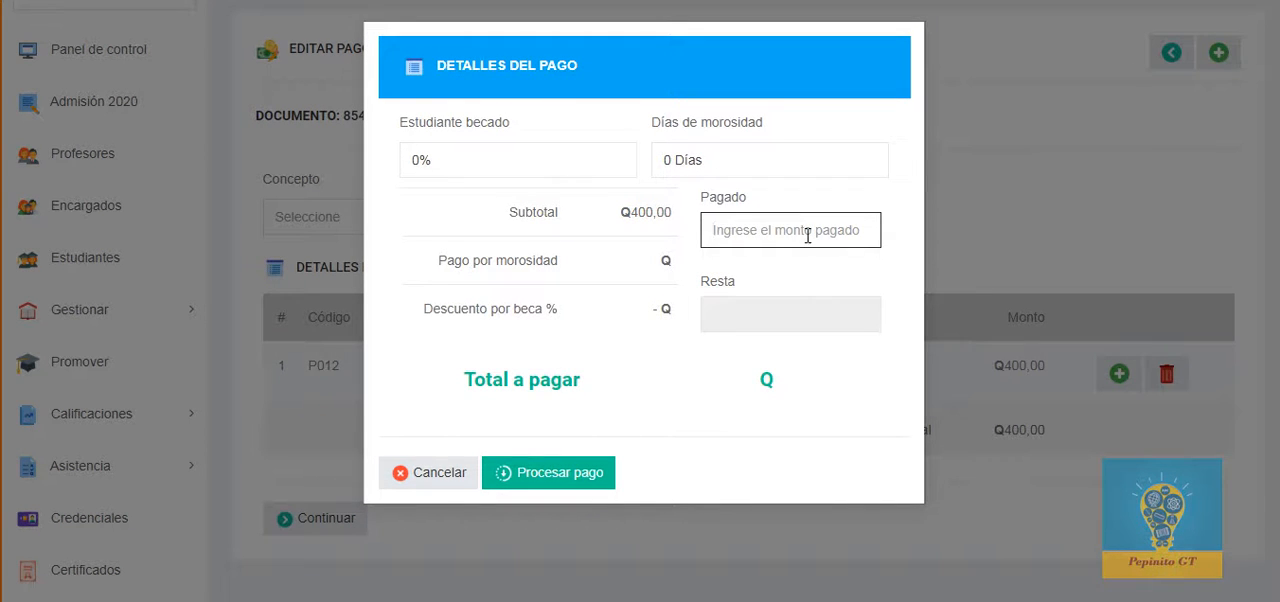
pyautogui.write('400')
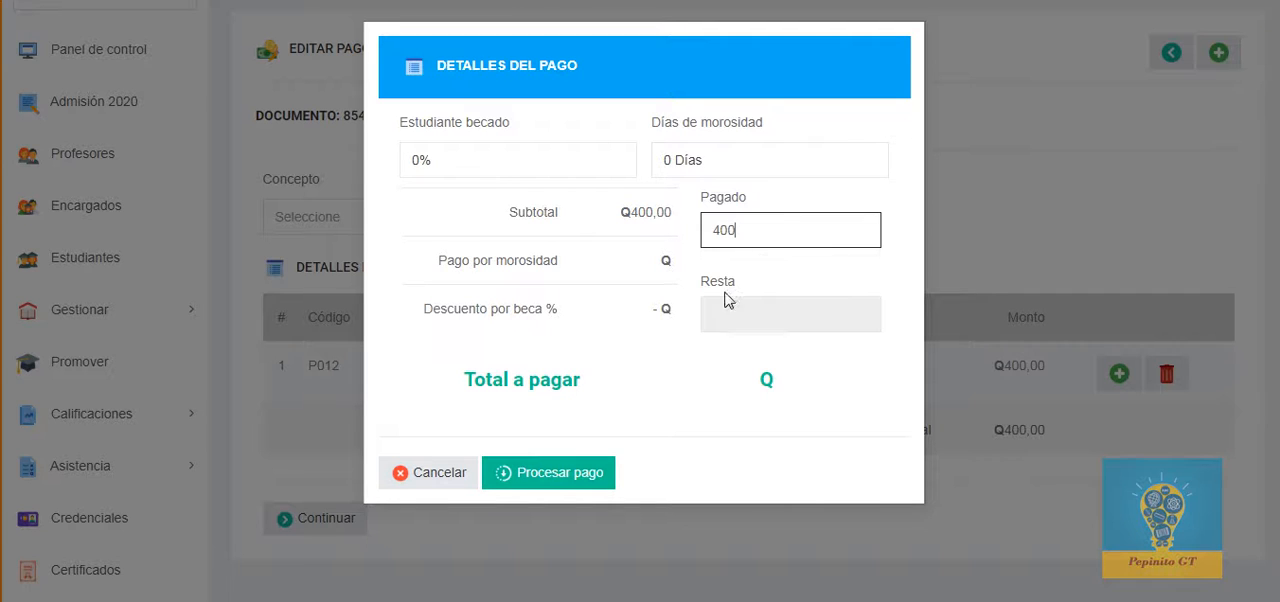
pyautogui.click(557, 478)
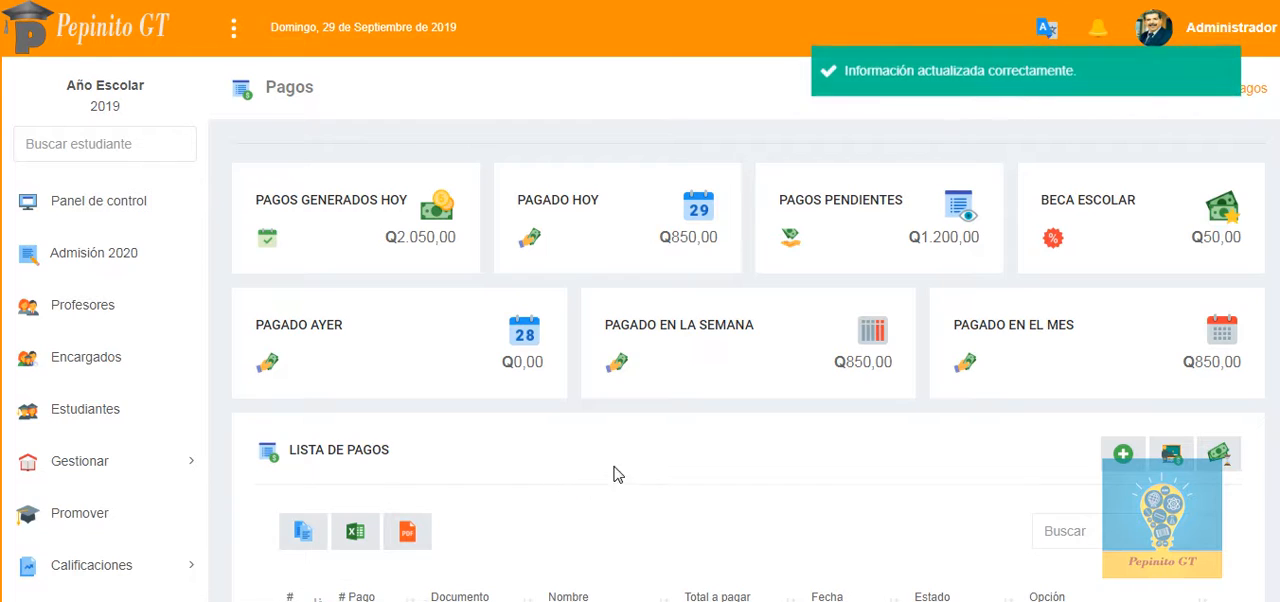
# Step: Filter the updated payment list again by the first letters of the same student's name
pyautogui.scroll(-3, 620, 468)
pyautogui.click(1142, 251)
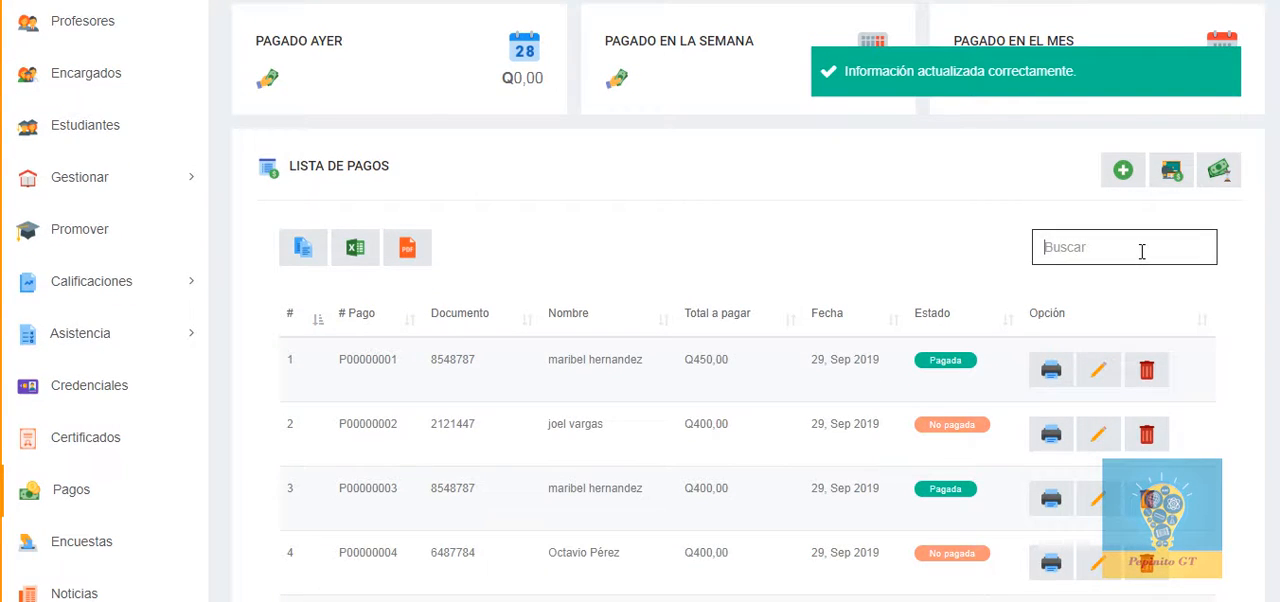
pyautogui.write('mari')
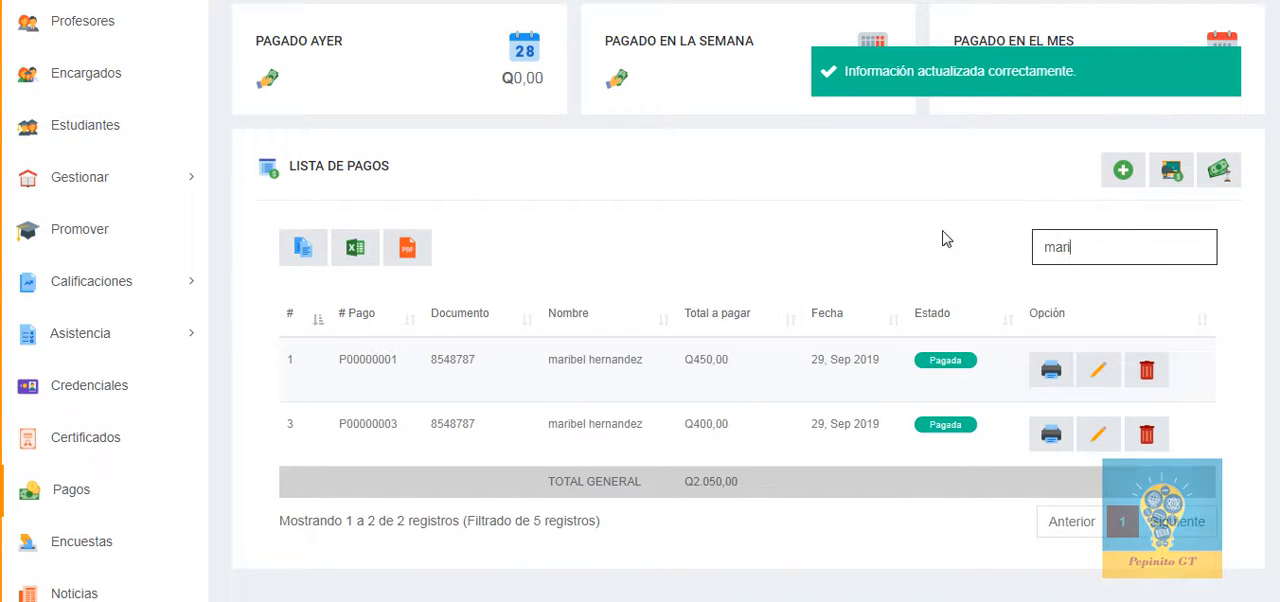
pyautogui.click(940, 239)
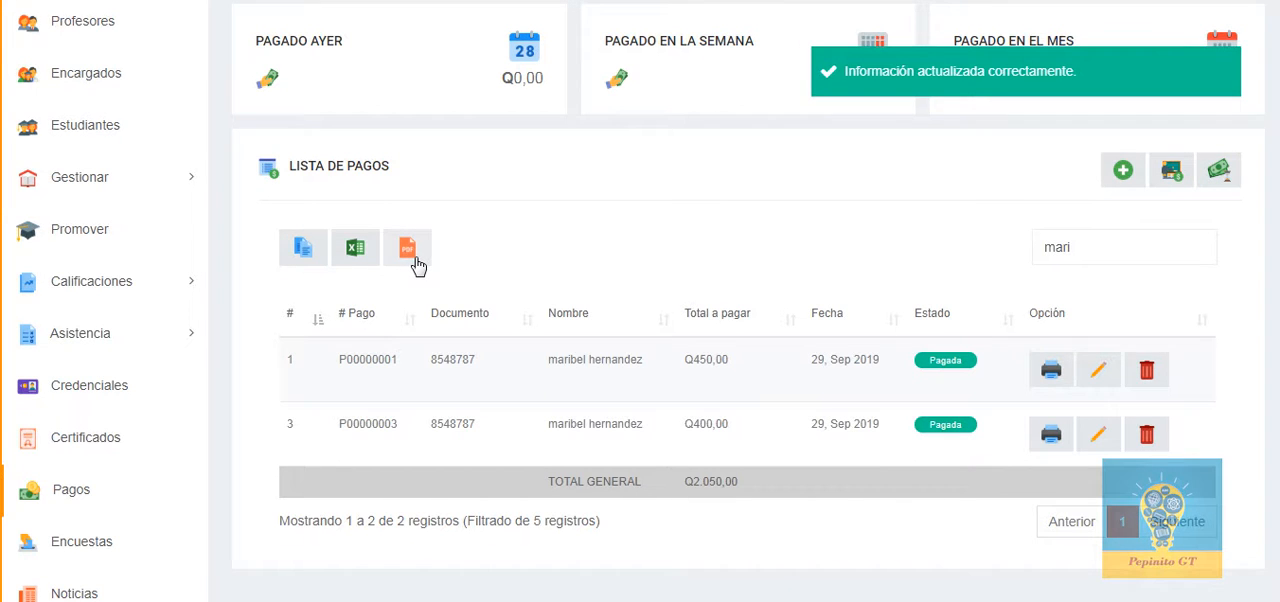
# Step: Export the filtered payments to Excel and open the downloaded workbook with editing enabled
pyautogui.click(361, 254)
pyautogui.click(150, 594)
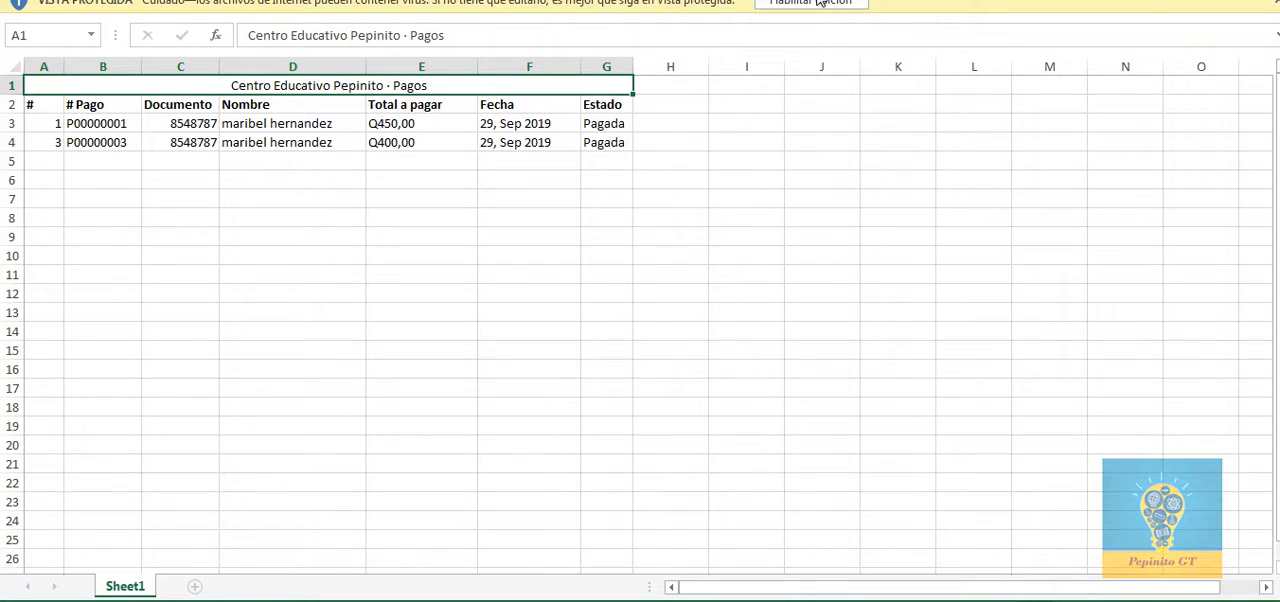
pyautogui.click(818, 2)
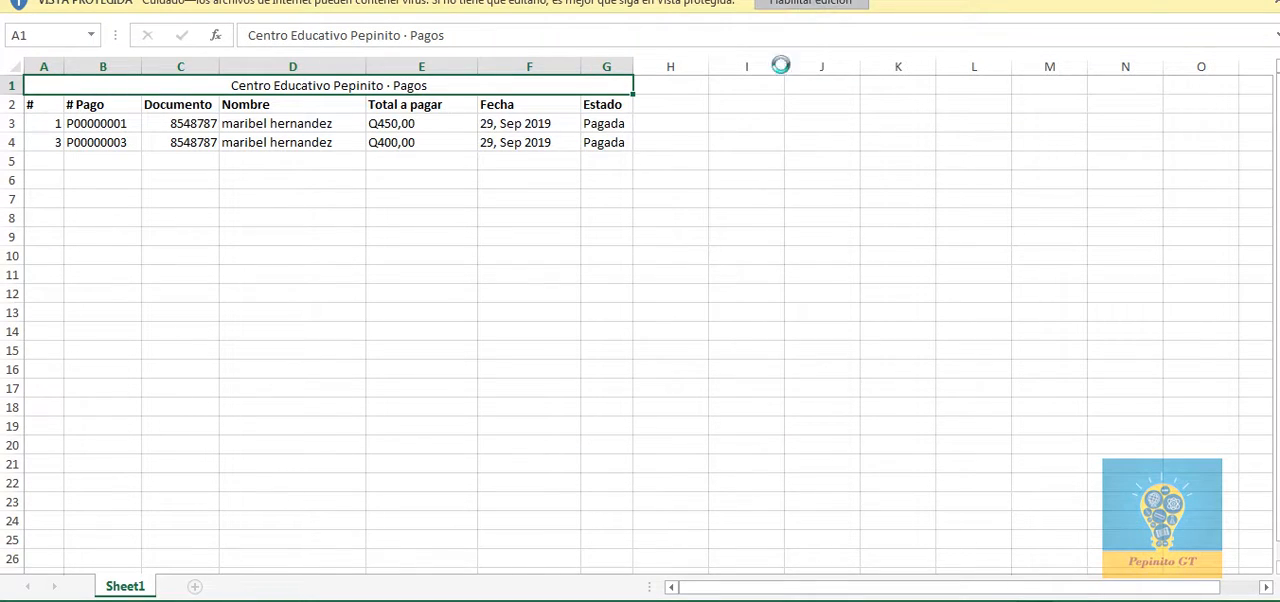
# Step: Examine the payment numbers and document entries in the exported workbook at a larger zoom and close it
pyautogui.keyDown('ctrl'); pyautogui.scroll(4, 490, 343); pyautogui.keyUp('ctrl')
pyautogui.keyDown('ctrl'); pyautogui.scroll(2, 490, 343); pyautogui.keyUp('ctrl')
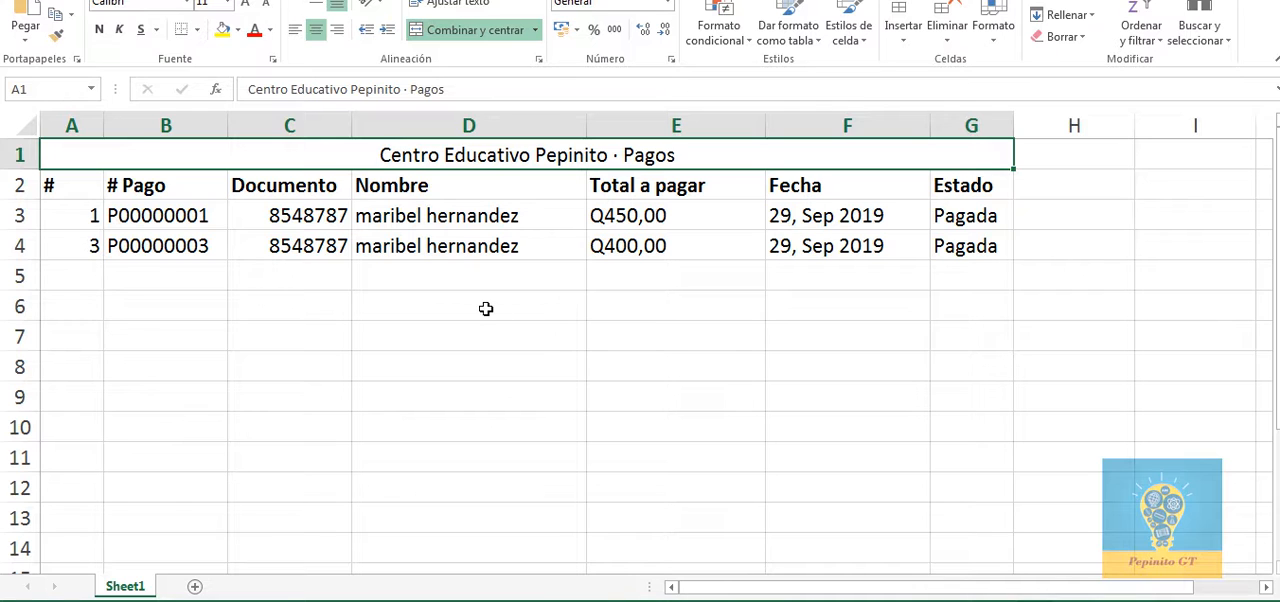
pyautogui.click(205, 250)
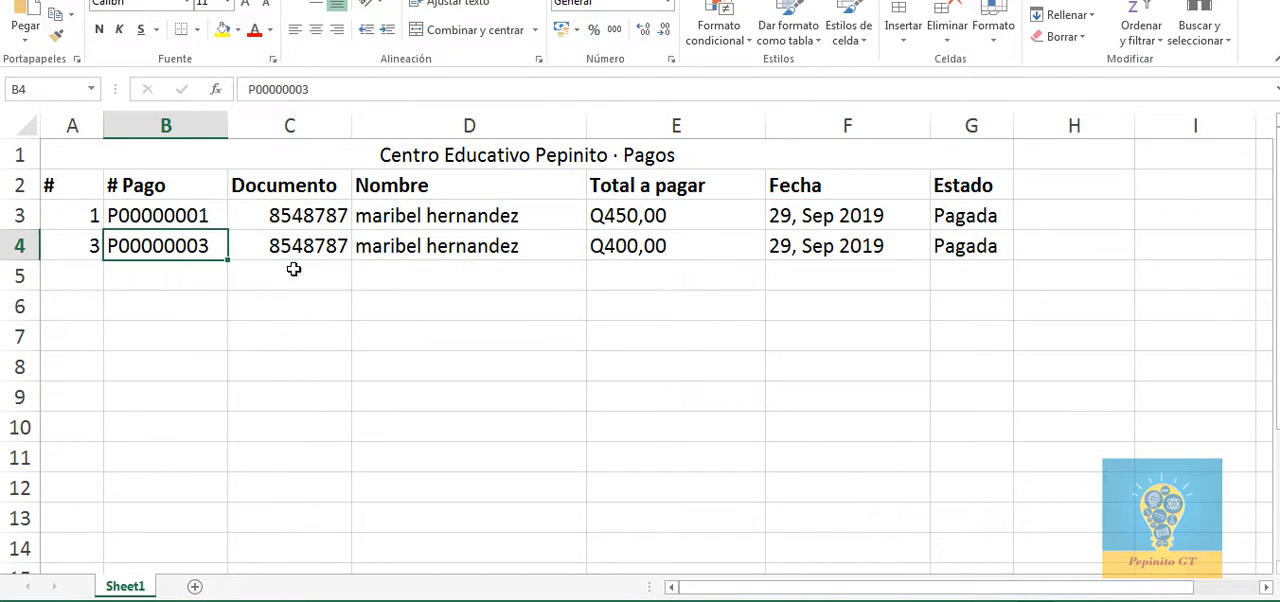
pyautogui.click(285, 215)
pyautogui.click(300, 276)
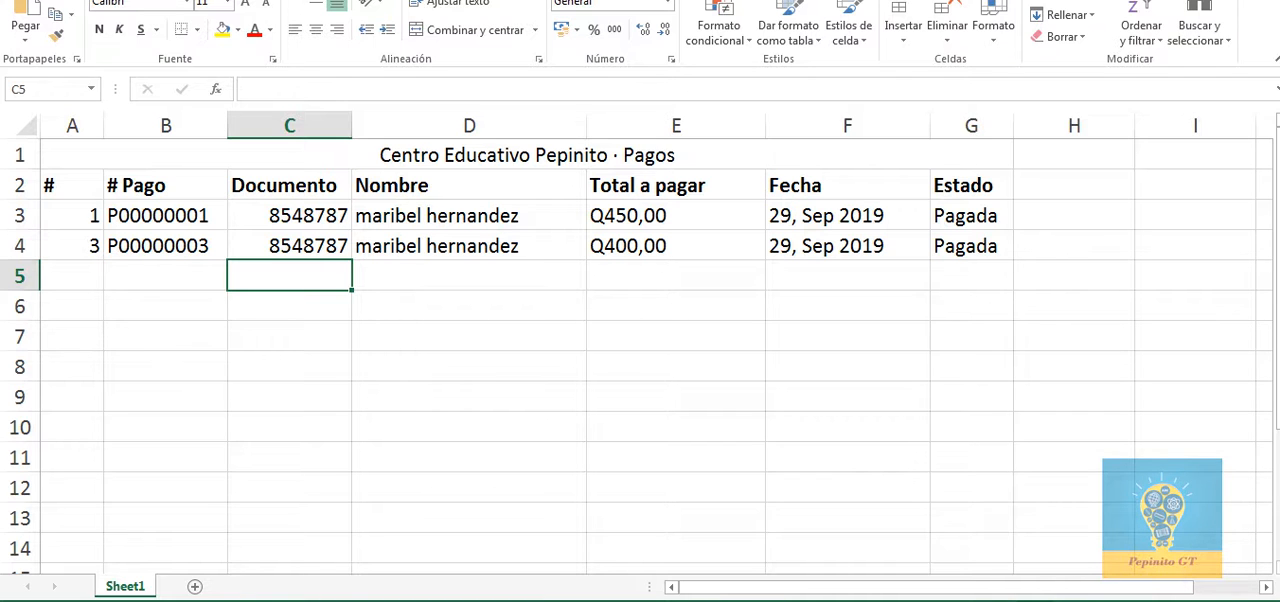
pyautogui.click(1262, 1)
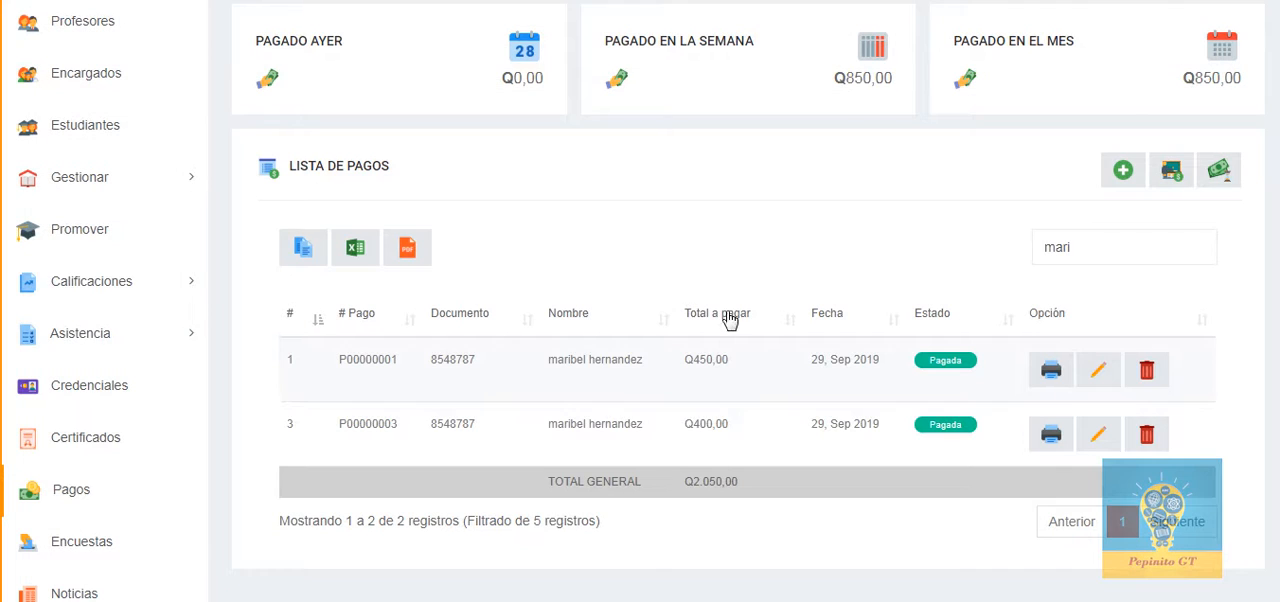
# Step: Export the filtered payments to PDF, view the downloaded document enlarged and close it
pyautogui.click(407, 249)
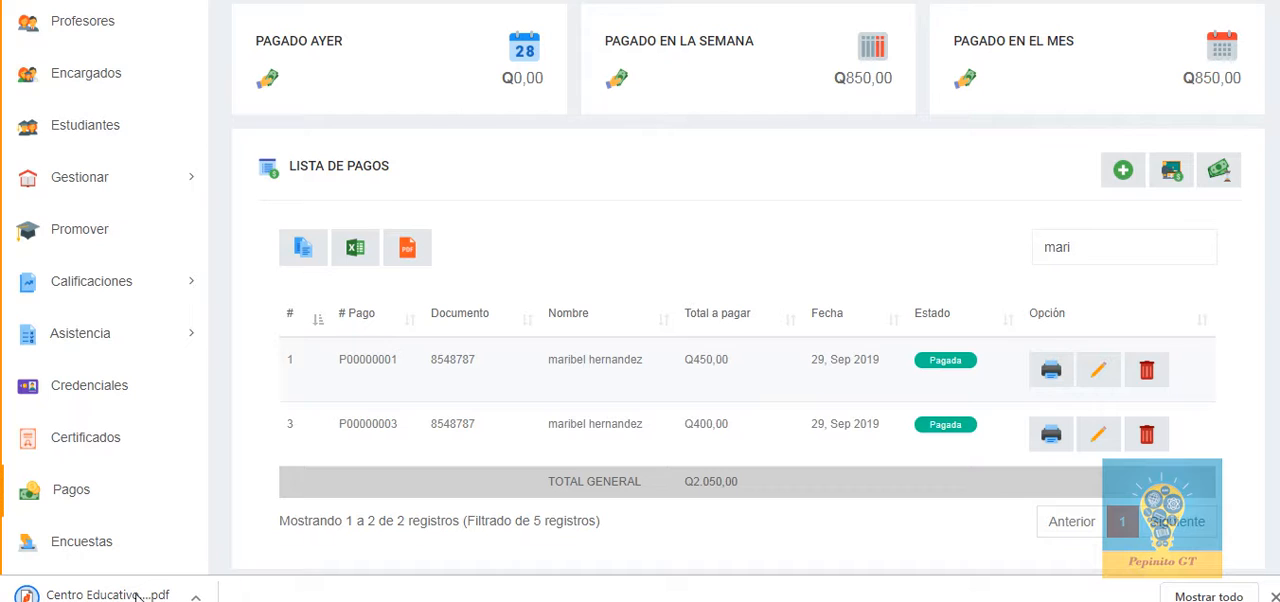
pyautogui.click(131, 598)
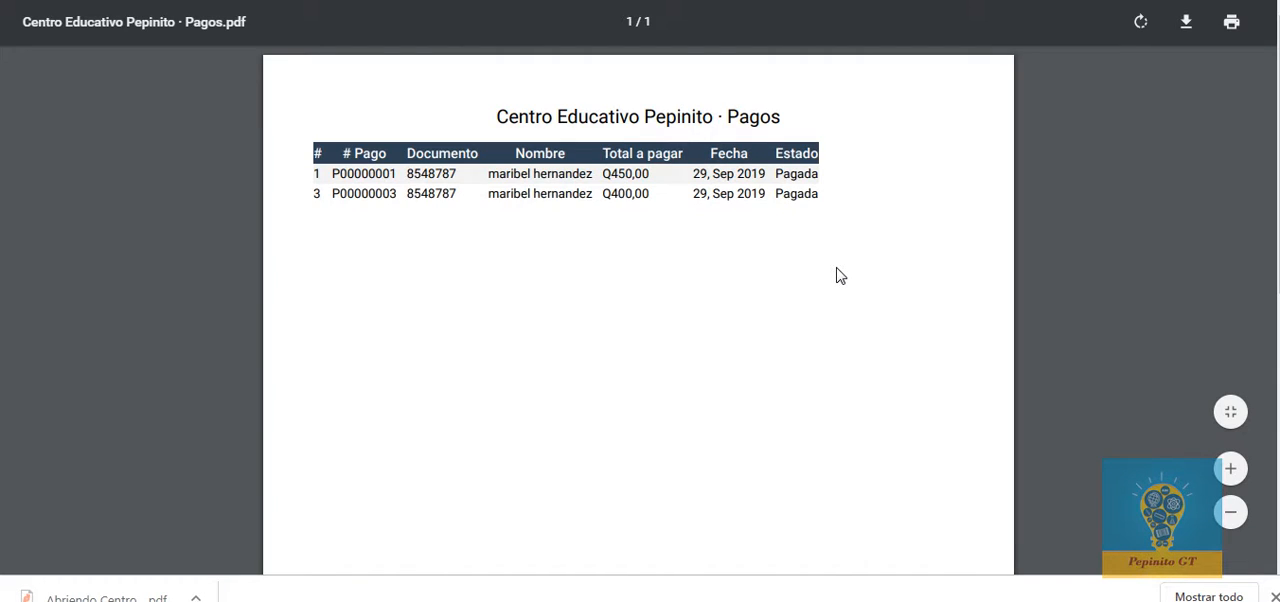
pyautogui.scroll(2, 841, 276)
pyautogui.scroll(2, 841, 268)
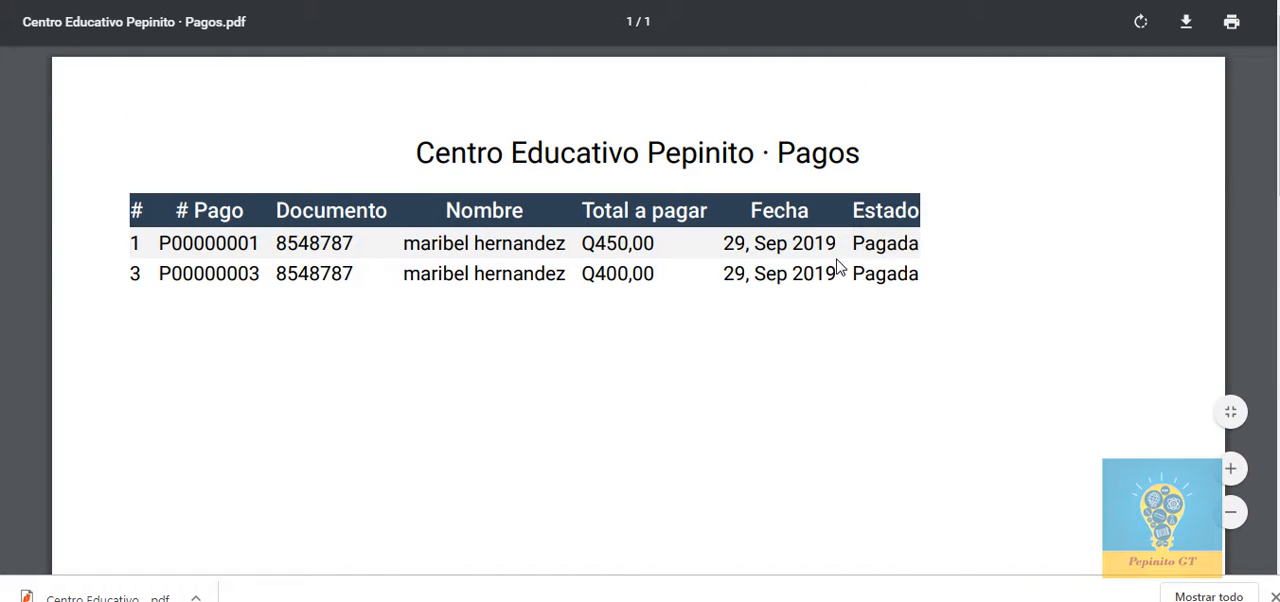
pyautogui.hotkey('ctrl', 'w')
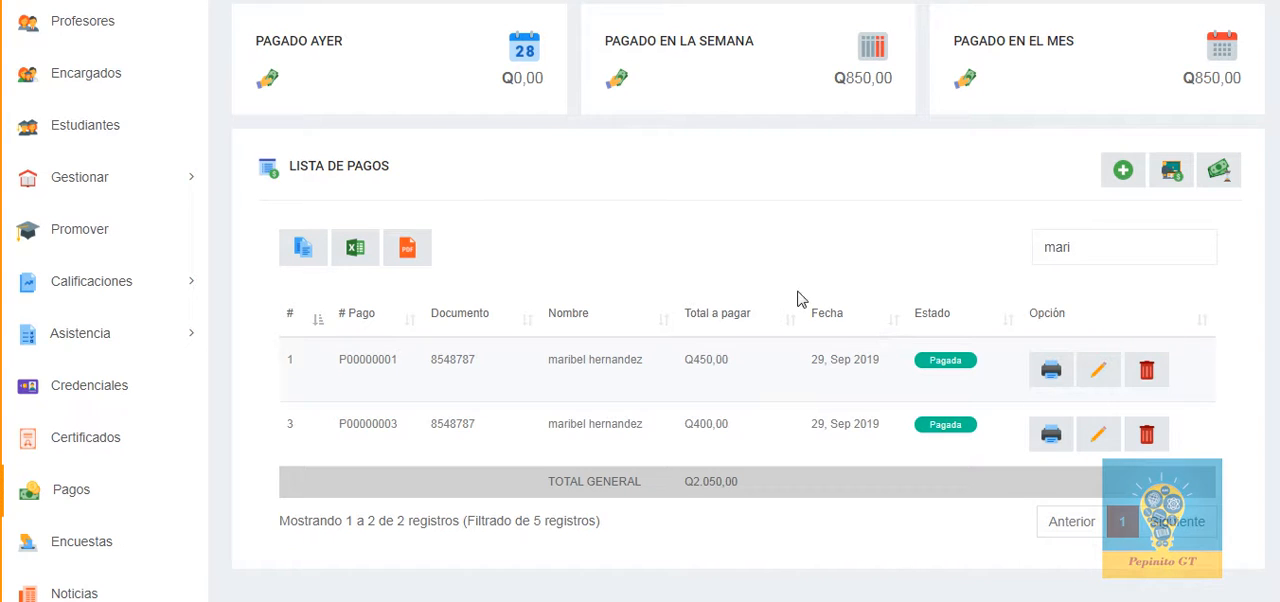
# Step: Replace the student name filter in the payment list with "No" to show only the unpaid payments
pyautogui.moveTo(1108, 246); pyautogui.dragTo(1027, 257)
pyautogui.press('BackSpace')
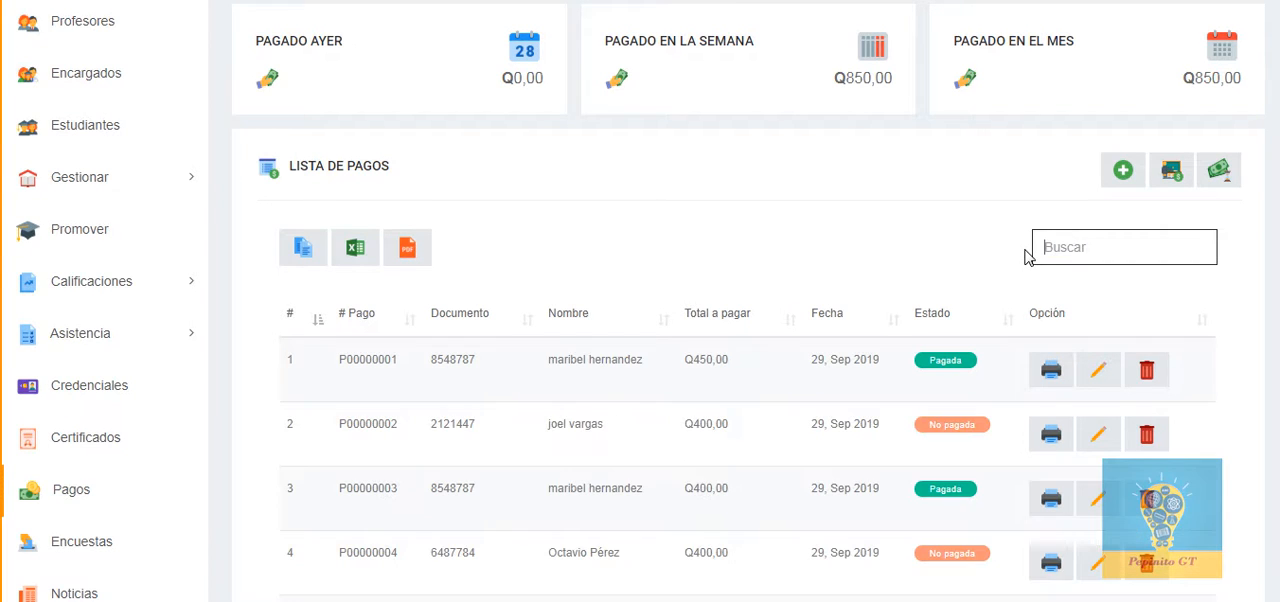
pyautogui.write('No')
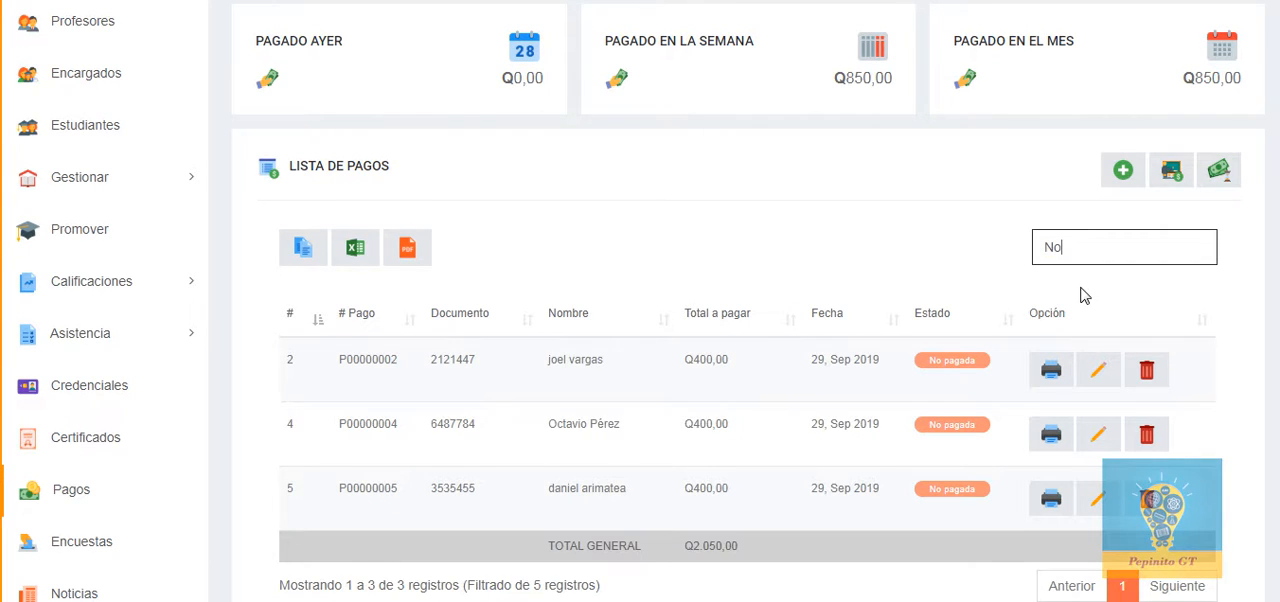
pyautogui.click(829, 263)
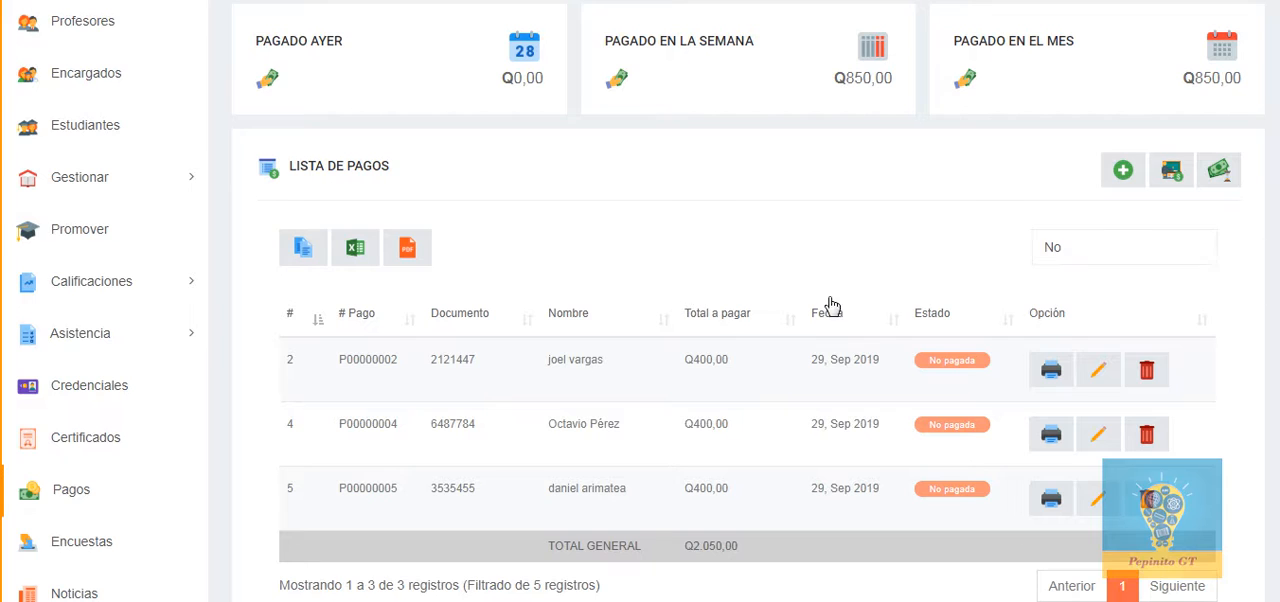
# Step: Examine the pending payments total among the summary cards and compare it with the filtered unpaid payments
pyautogui.scroll(-1, 835, 330)
pyautogui.scroll(3, 829, 408)
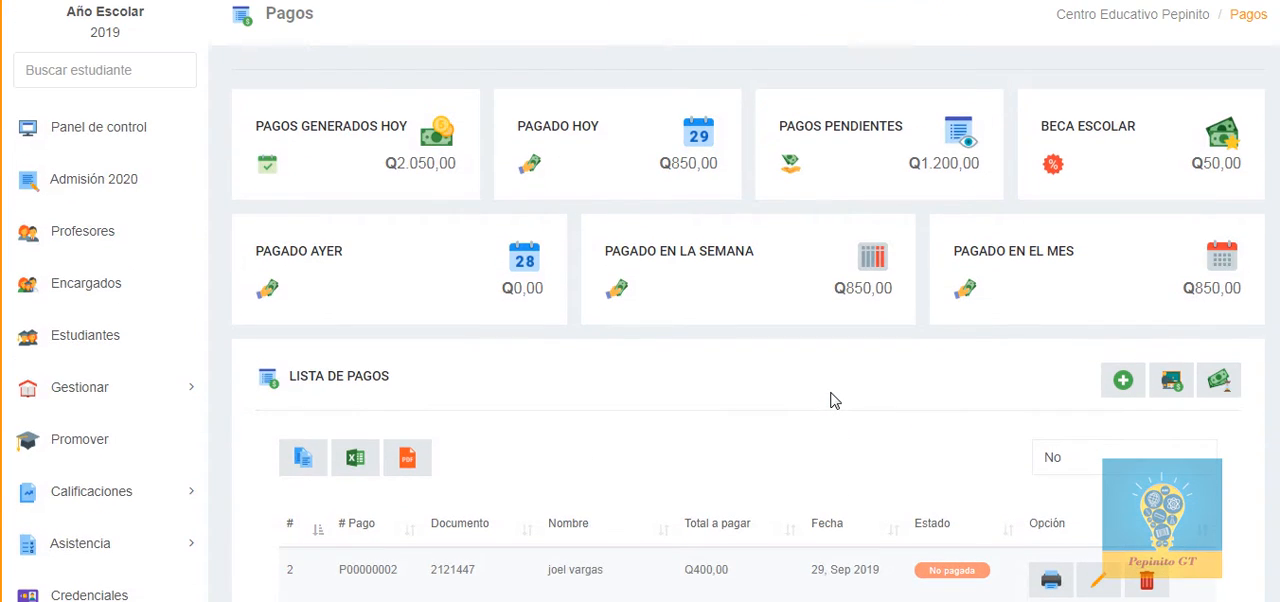
pyautogui.moveTo(942, 163); pyautogui.dragTo(902, 165)
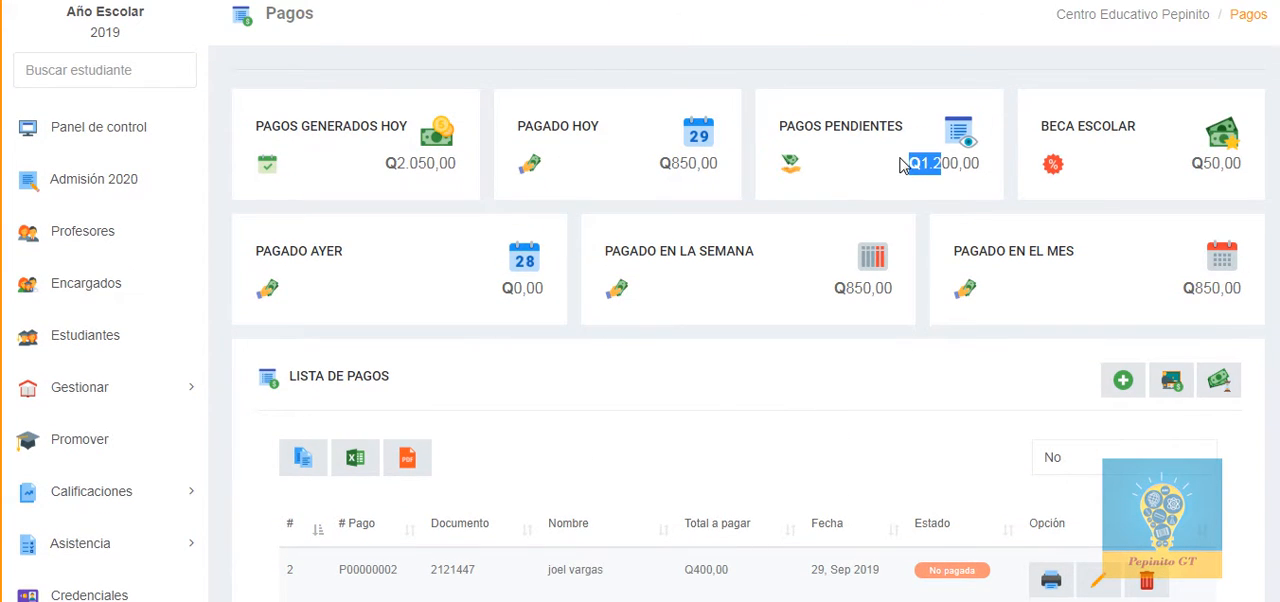
pyautogui.click(954, 163)
pyautogui.scroll(1, 920, 192)
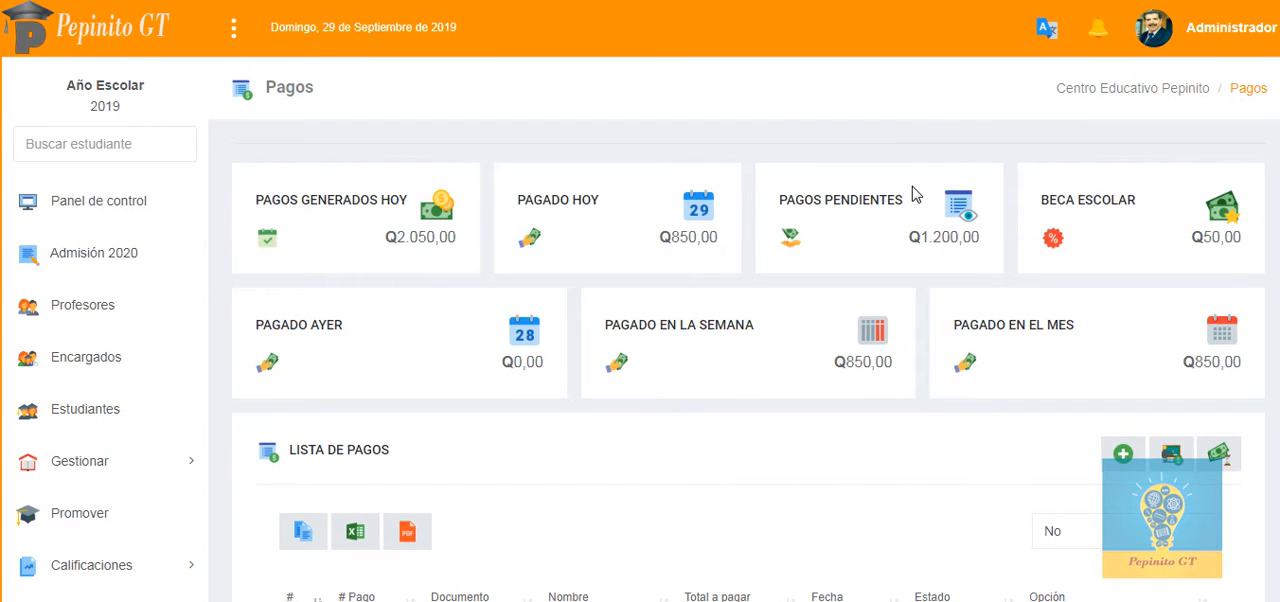
pyautogui.scroll(-2, 895, 197)
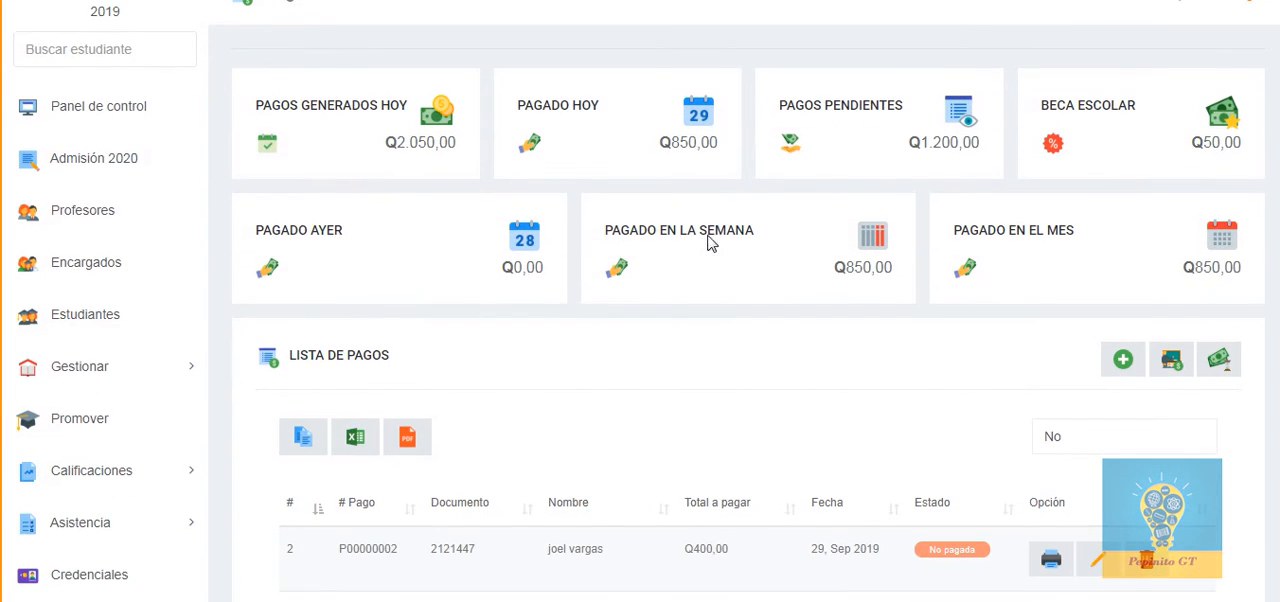
pyautogui.scroll(-1, 645, 332)
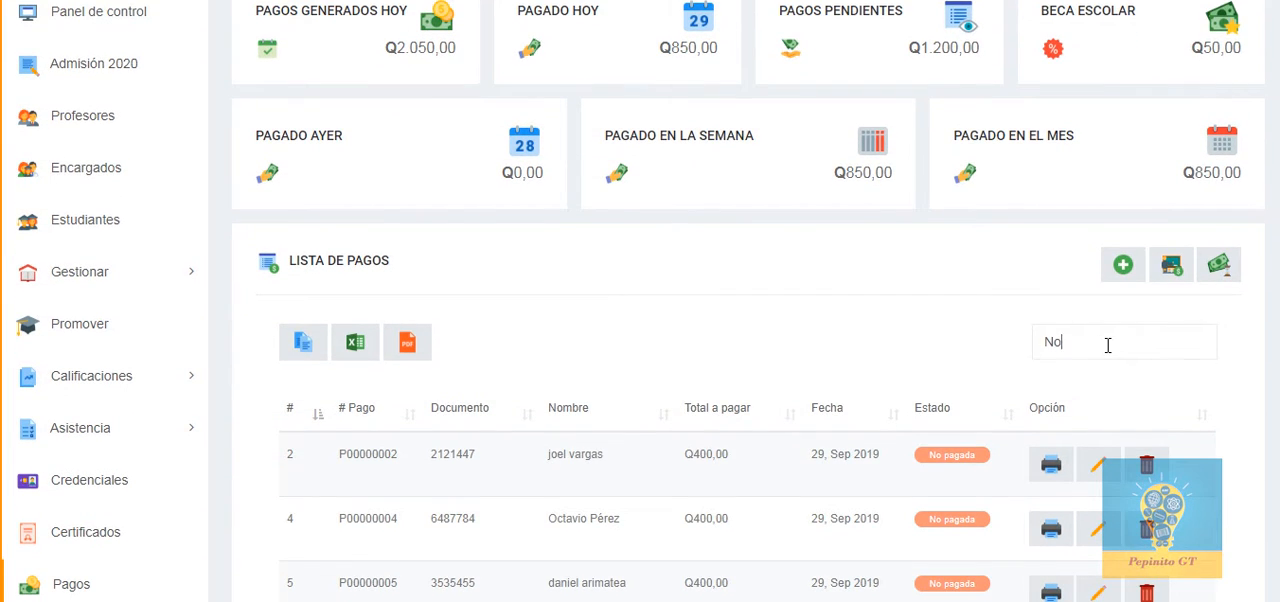
# Step: Clear the "No" search filter to list all payments again
pyautogui.moveTo(1107, 345); pyautogui.dragTo(1006, 351)
pyautogui.press('BackSpace')
pyautogui.scroll(-1, 830, 370)
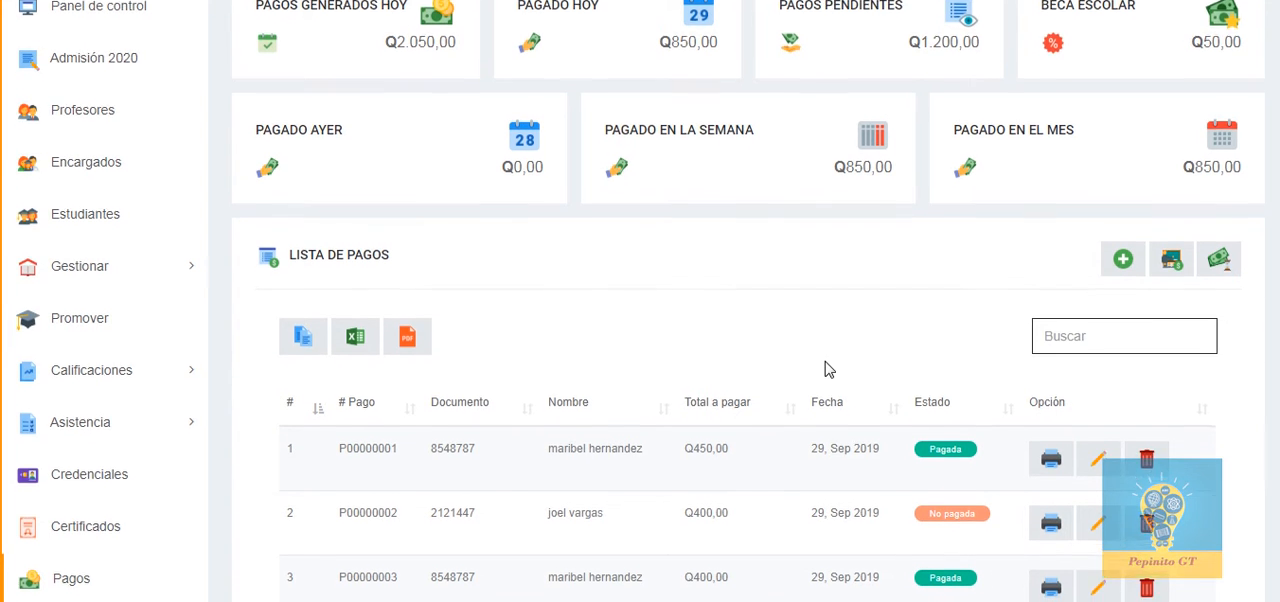